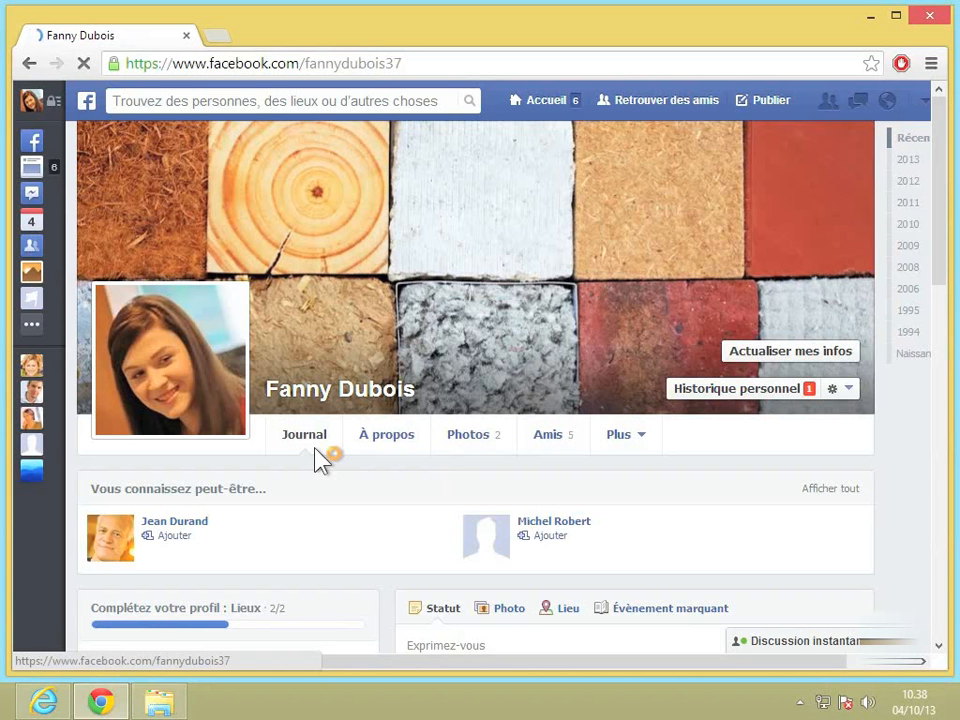
# Step: Look through the profile's Journal page, its list of additional sections and its content blocks from À propos to Livres
pyautogui.scroll(-5, 574, 561)
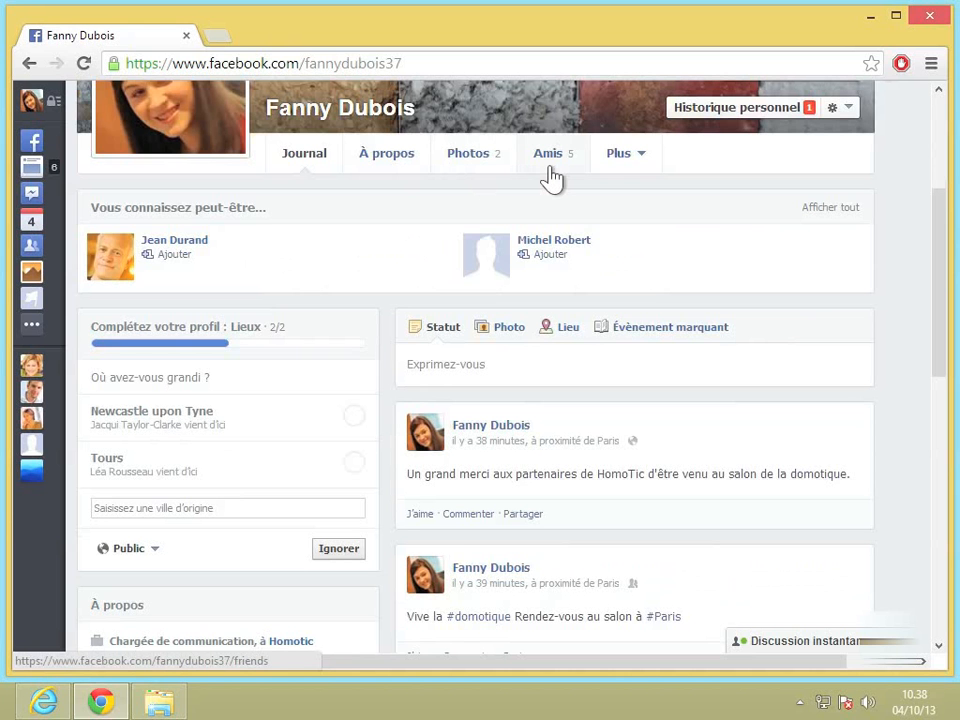
pyautogui.click(617, 163)
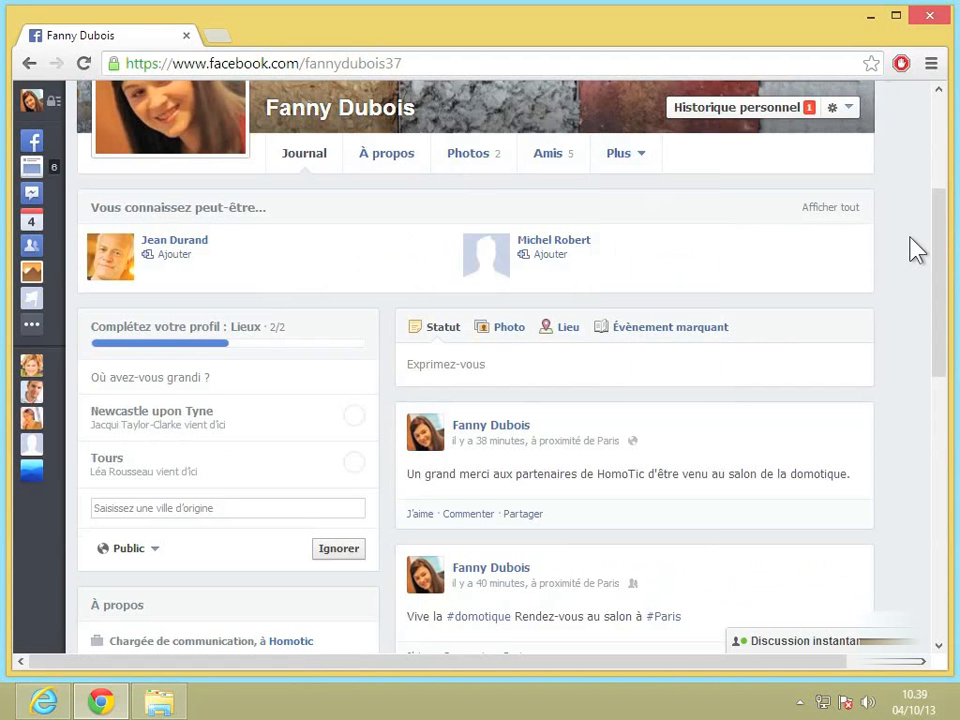
pyautogui.scroll(-3, 918, 250)
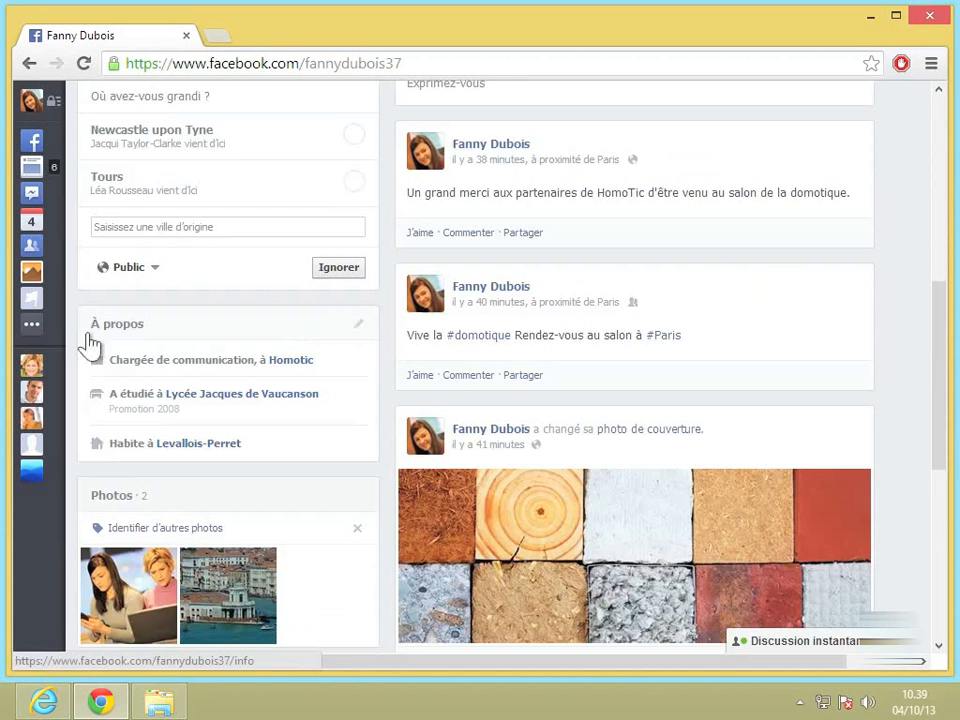
pyautogui.scroll(-2, 125, 343)
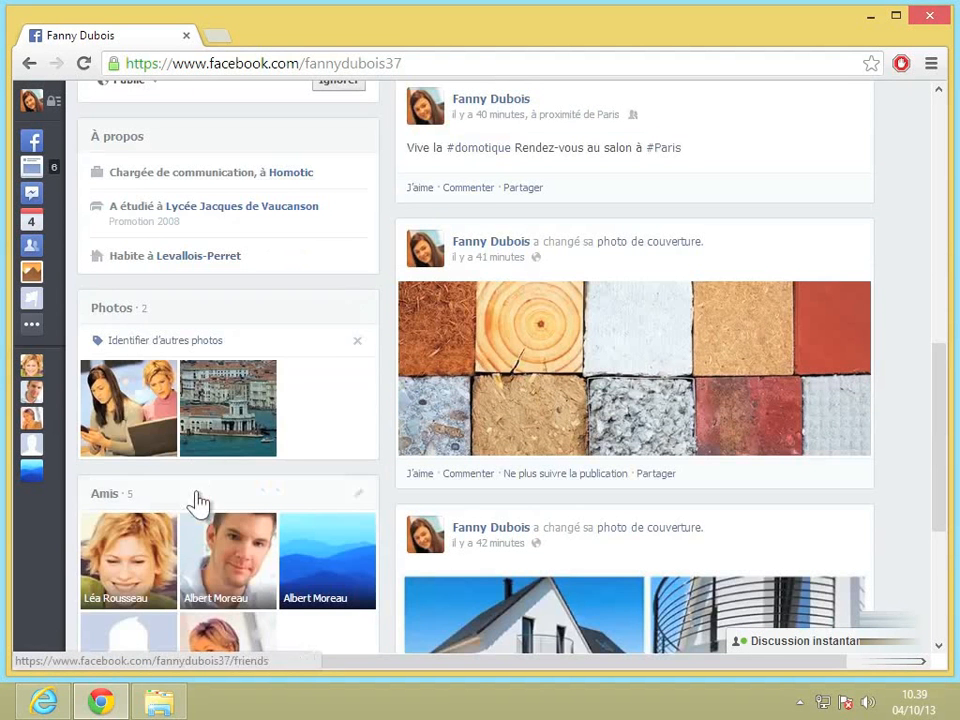
pyautogui.scroll(-3, 197, 506)
pyautogui.scroll(-1, 199, 503)
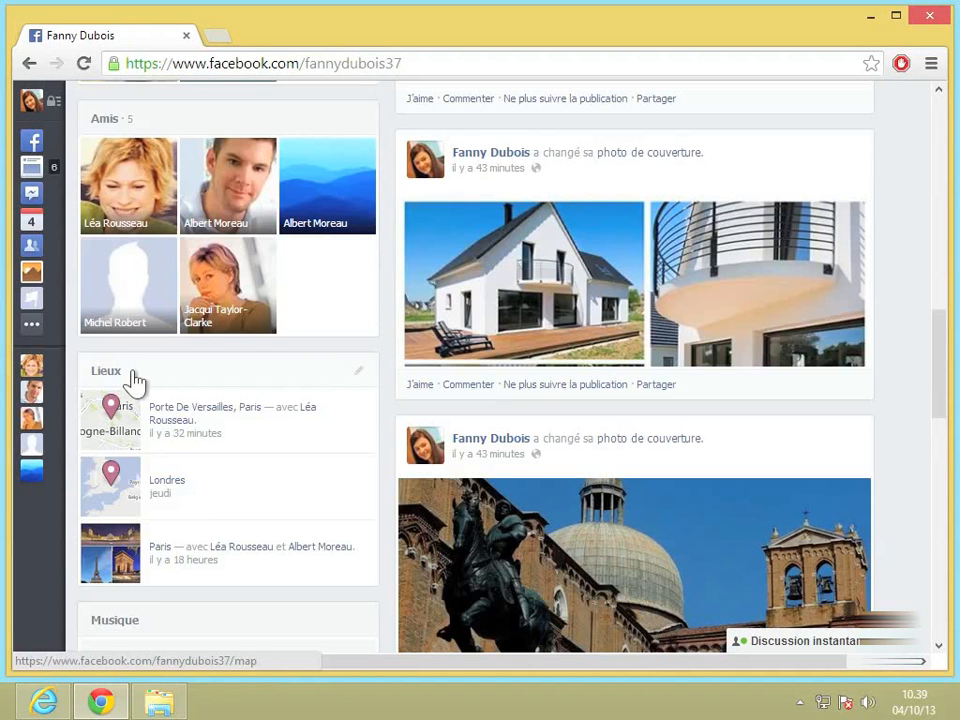
pyautogui.scroll(-3, 135, 380)
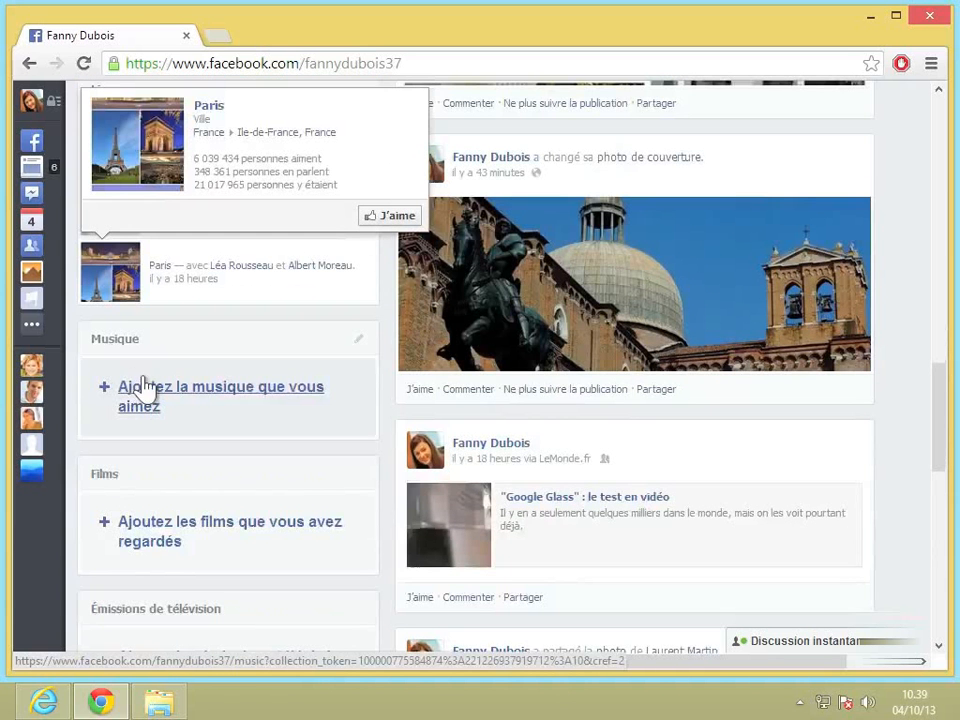
pyautogui.scroll(-1, 188, 488)
pyautogui.scroll(-1, 188, 488)
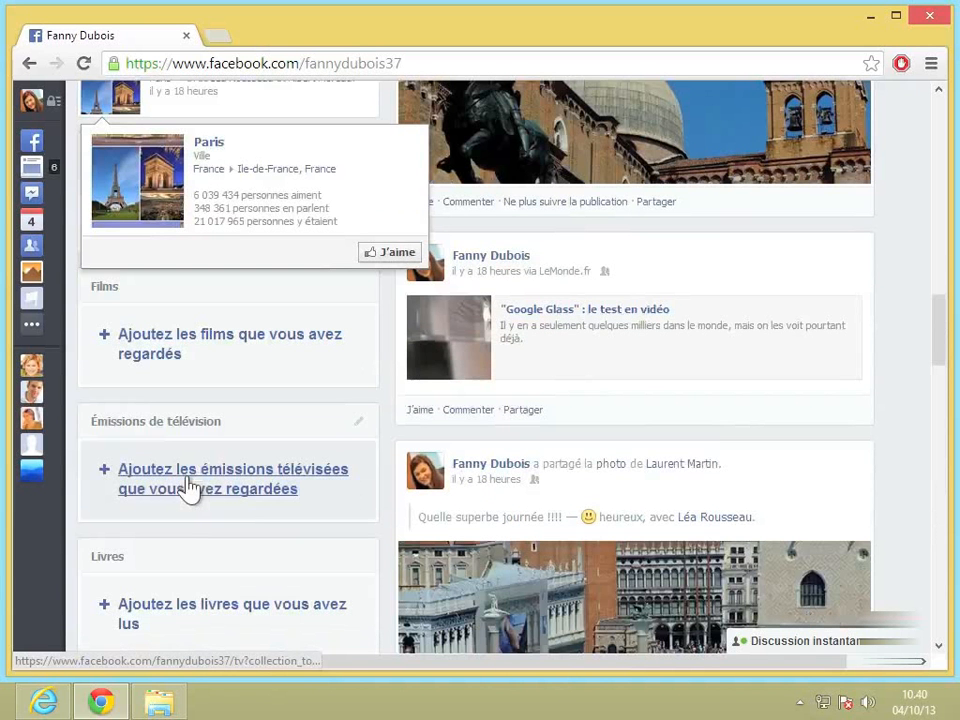
pyautogui.scroll(8, 426, 516)
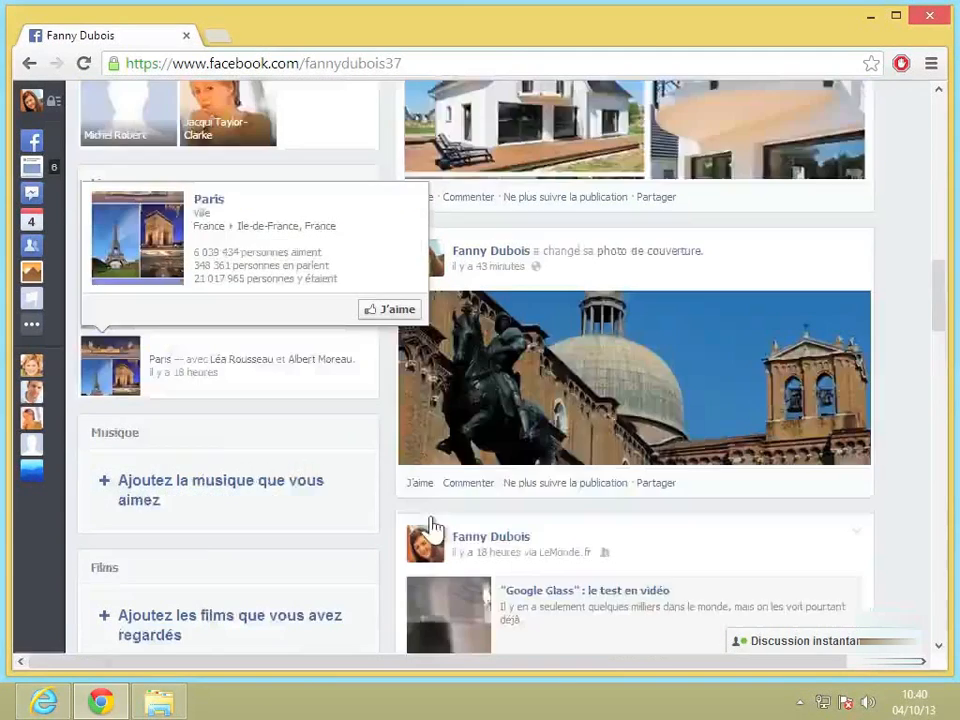
pyautogui.scroll(6, 432, 528)
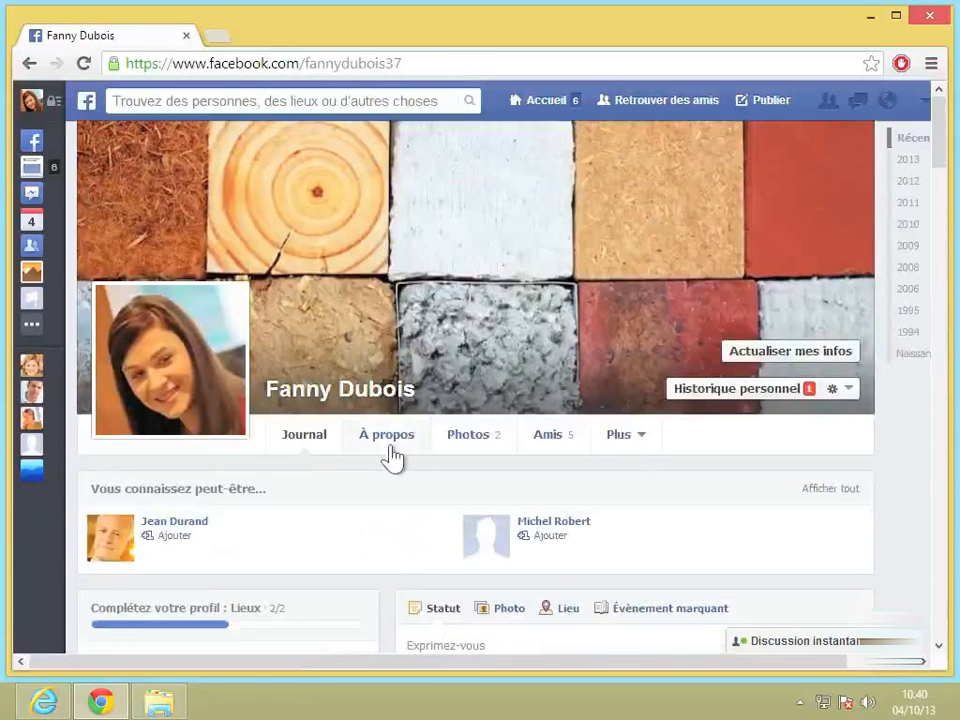
# Step: Open the profile's À propos page and look through its sections down to Films
pyautogui.click(385, 444)
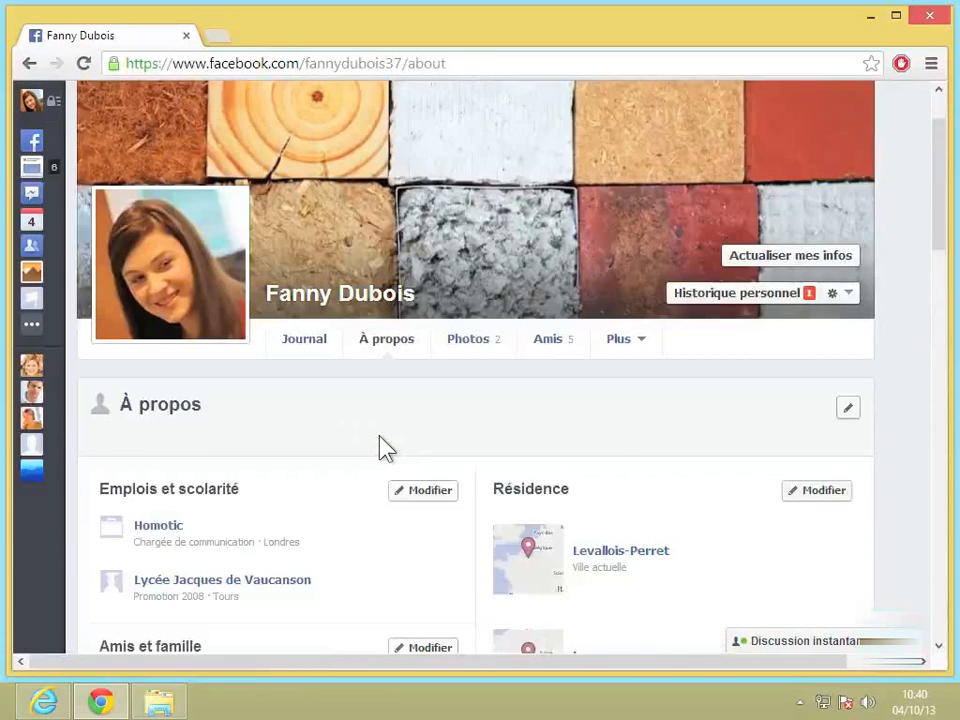
pyautogui.scroll(-15, 380, 447)
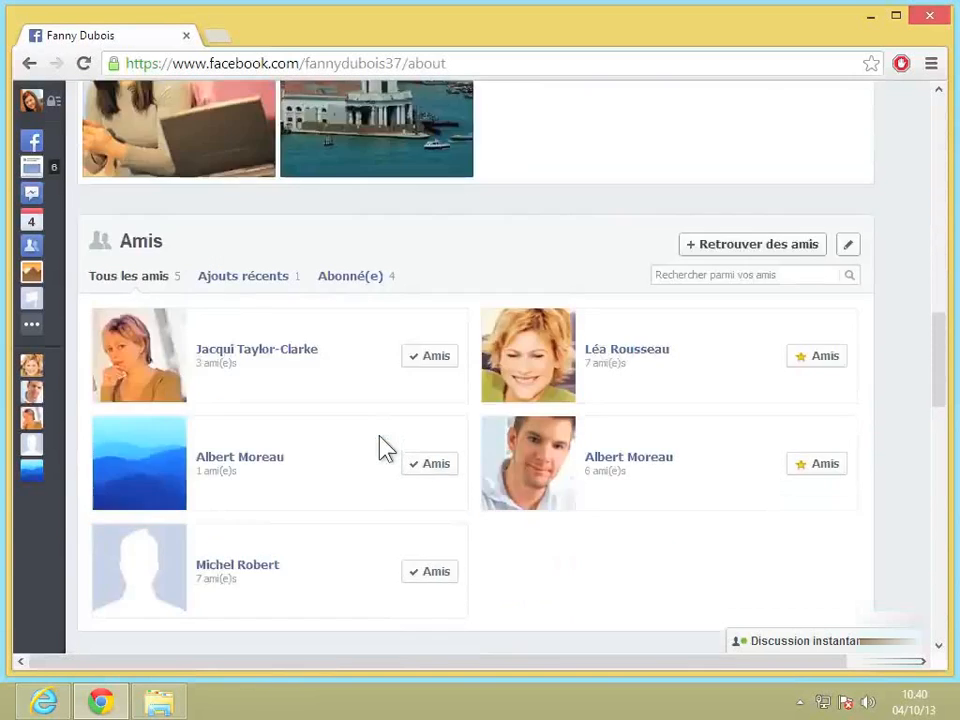
pyautogui.scroll(-9, 380, 440)
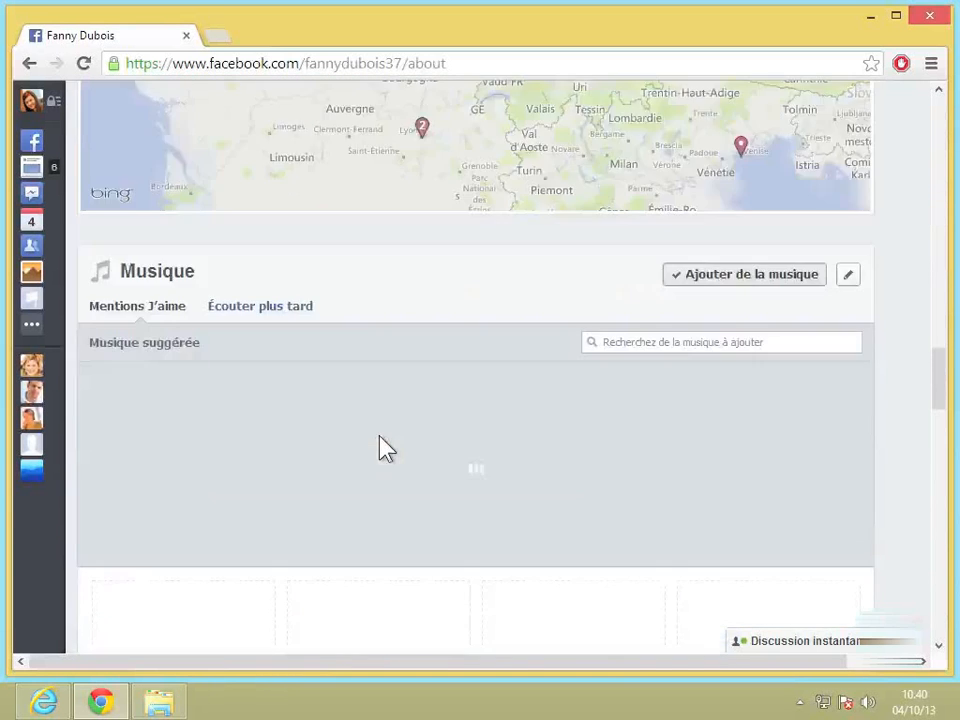
pyautogui.scroll(-2, 385, 447)
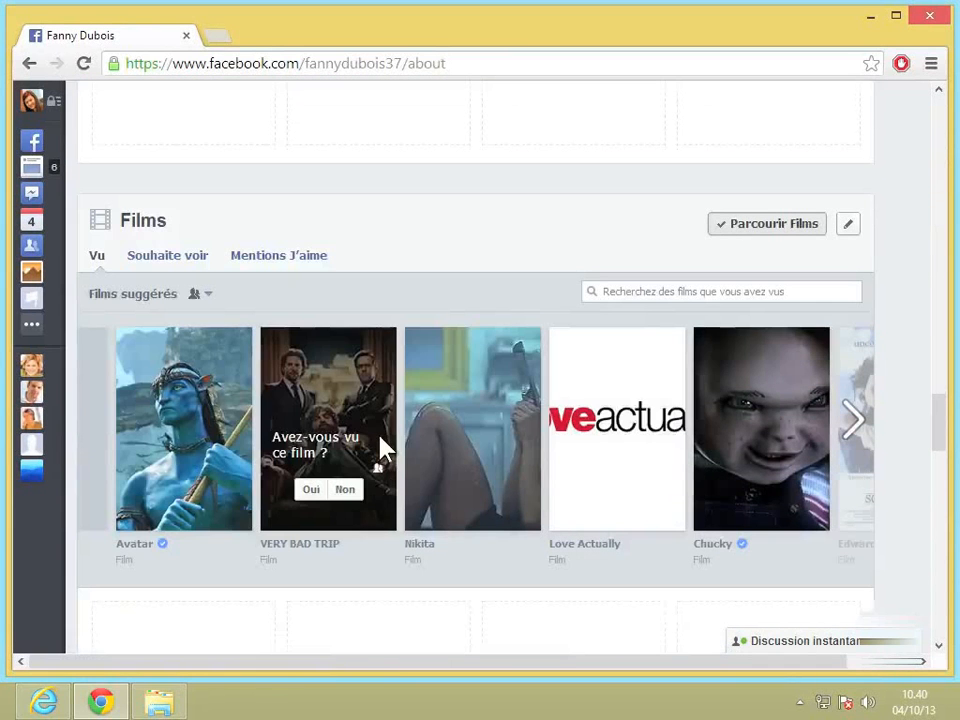
pyautogui.scroll(10, 385, 447)
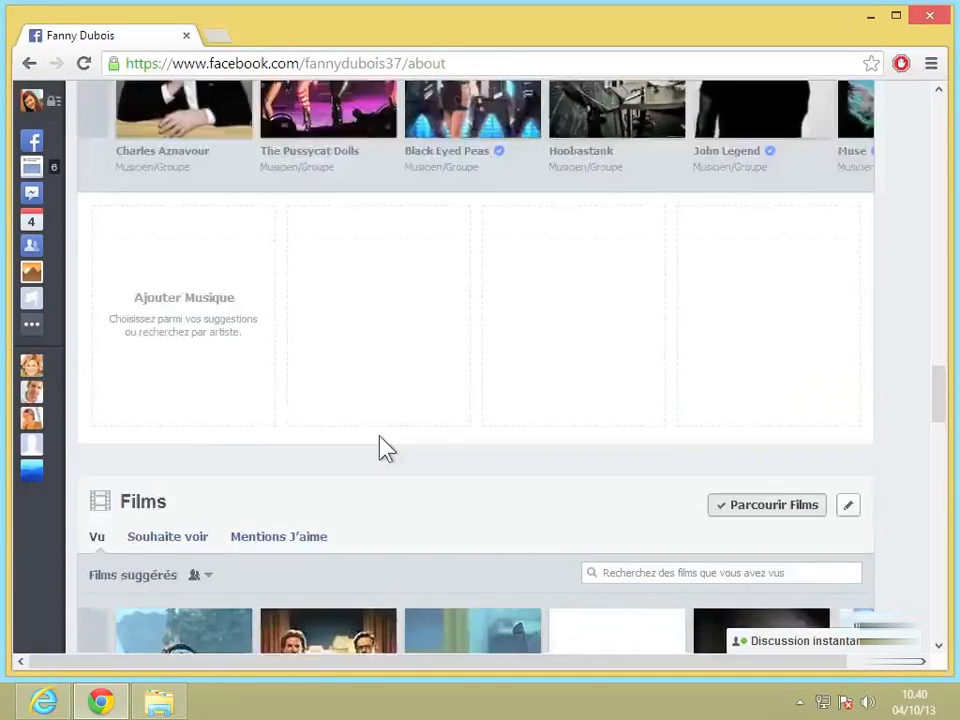
pyautogui.scroll(15, 385, 445)
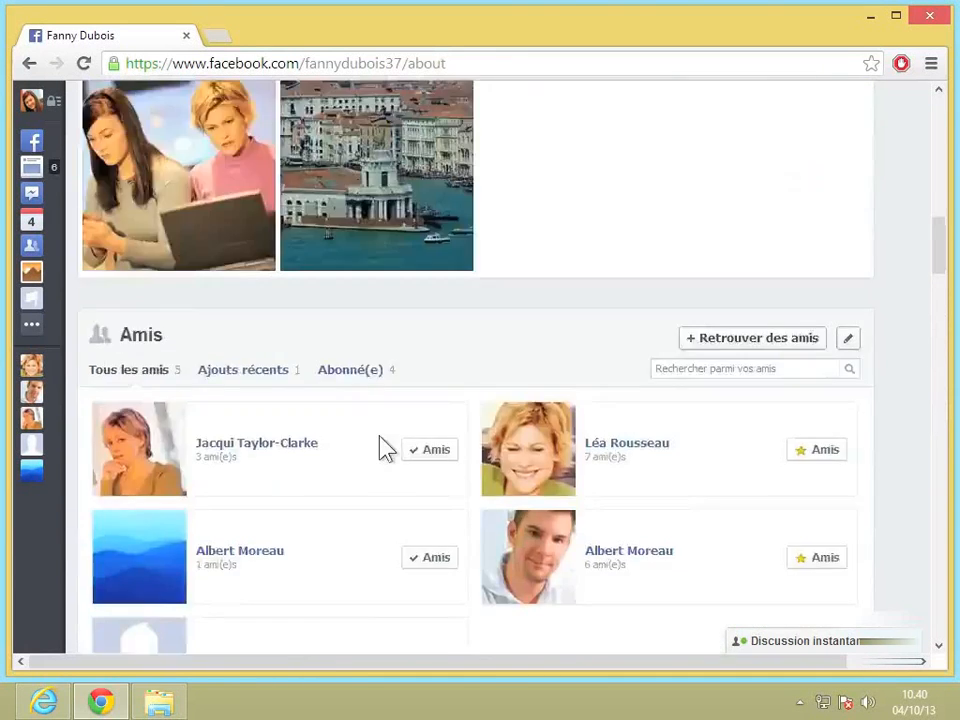
pyautogui.scroll(4, 385, 447)
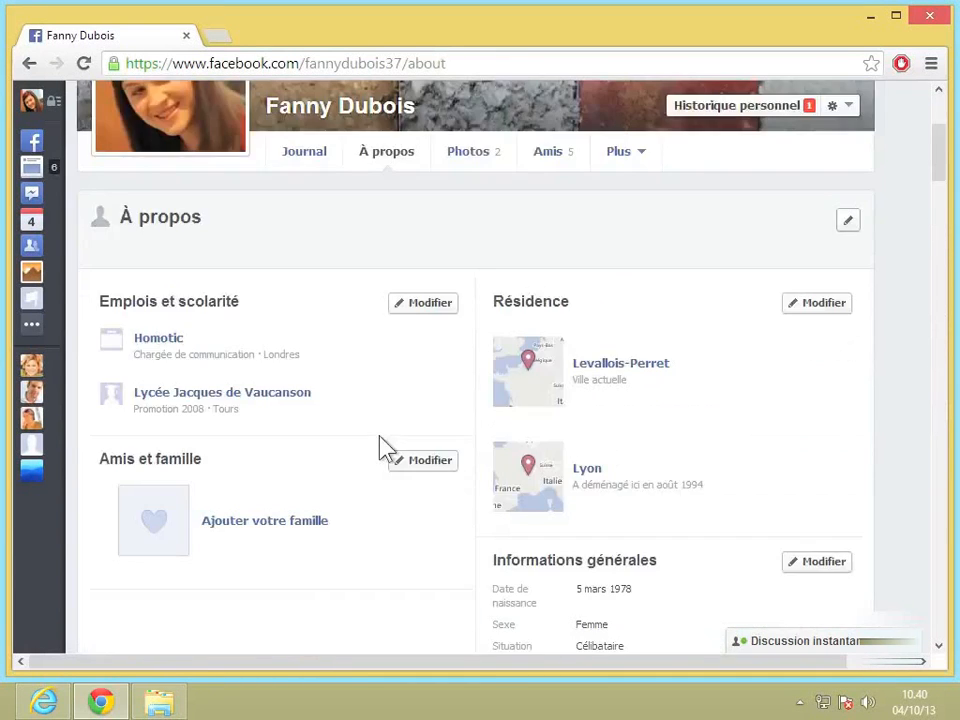
# Step: Open the profile's section editor and hide the Musique, Émissions de télévision, Exercice and Articles sections
pyautogui.click(852, 228)
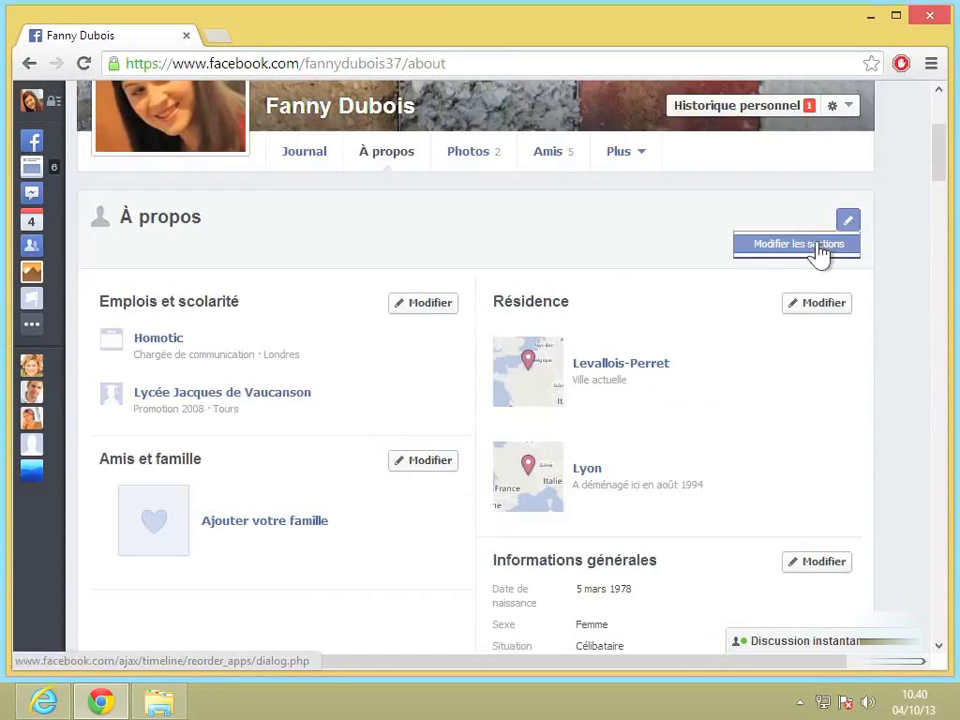
pyautogui.click(818, 246)
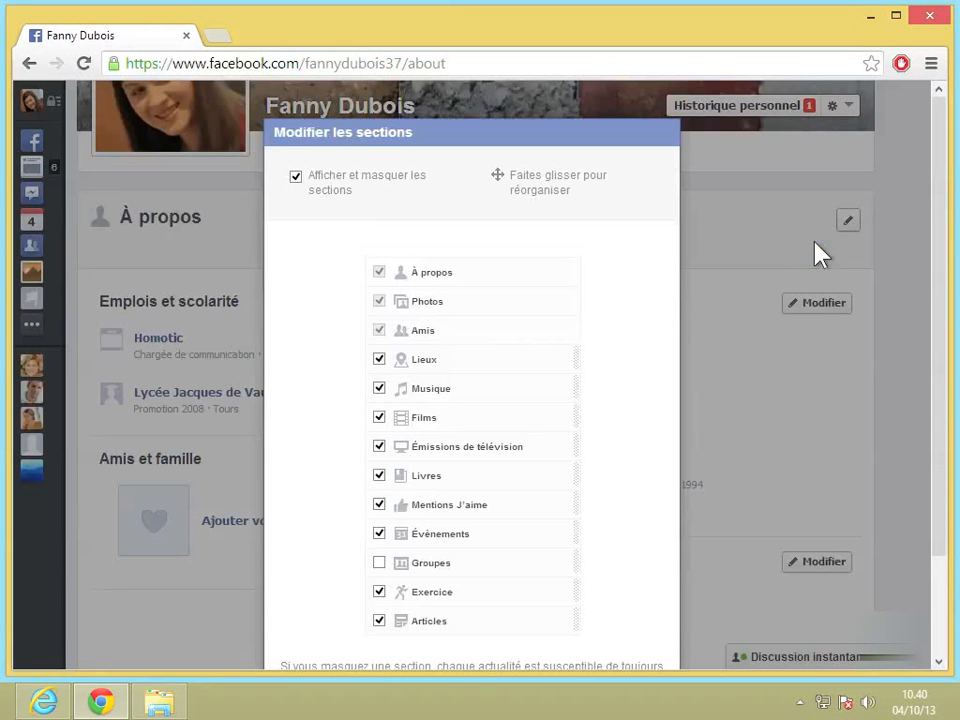
pyautogui.scroll(-2, 659, 312)
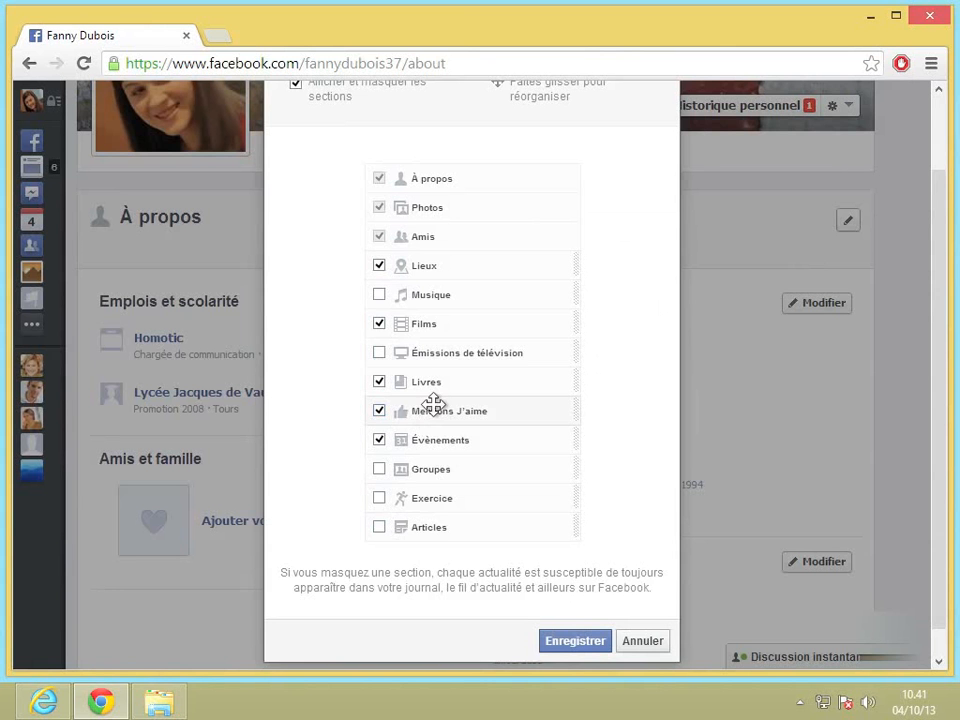
# Step: Move the Mentions J'aime section directly below Amis and save the section changes
pyautogui.moveTo(432, 403); pyautogui.dragTo(441, 252)
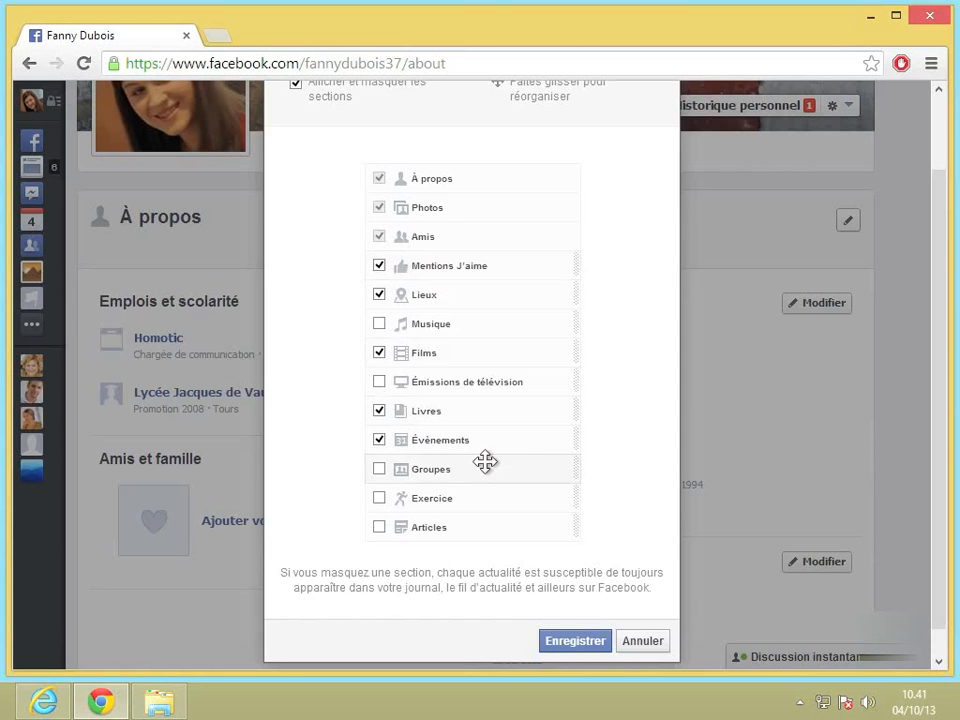
pyautogui.scroll(1, 485, 461)
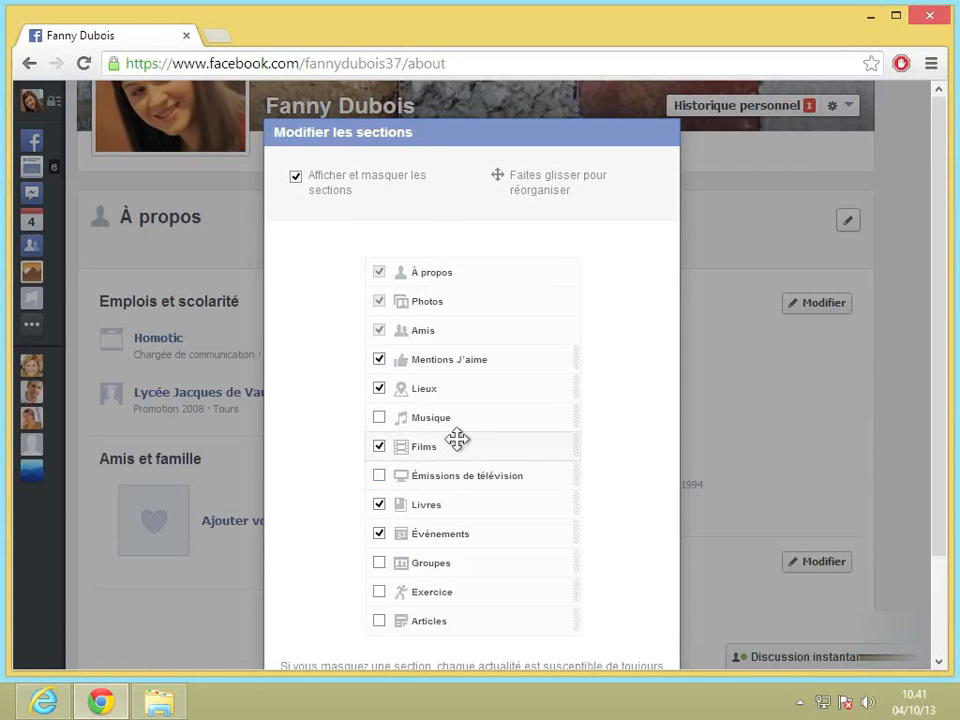
pyautogui.scroll(-2, 456, 440)
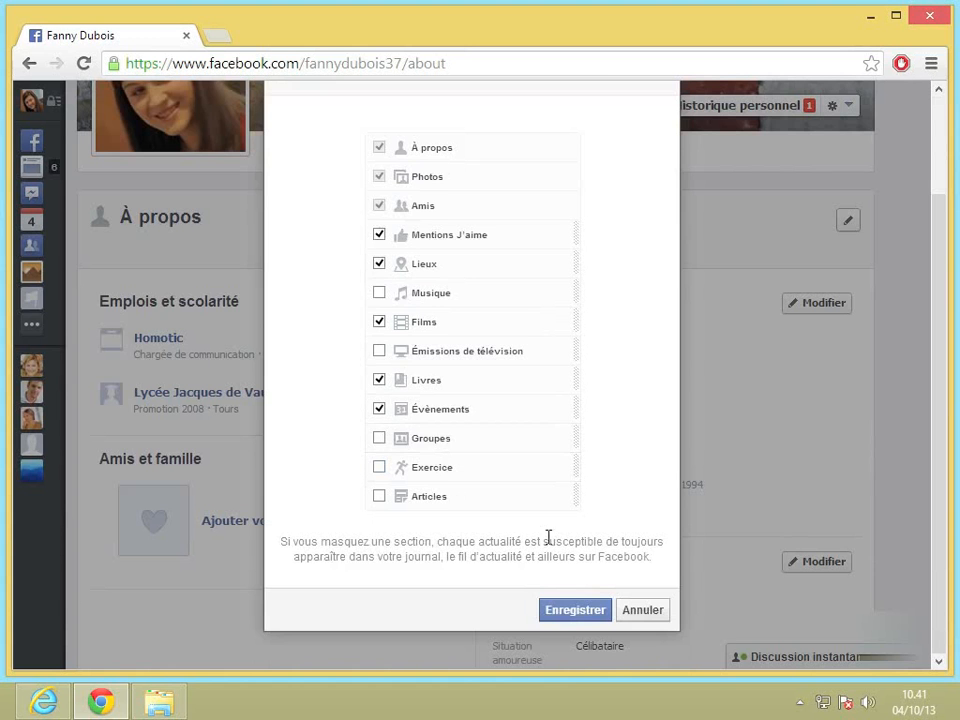
pyautogui.click(574, 612)
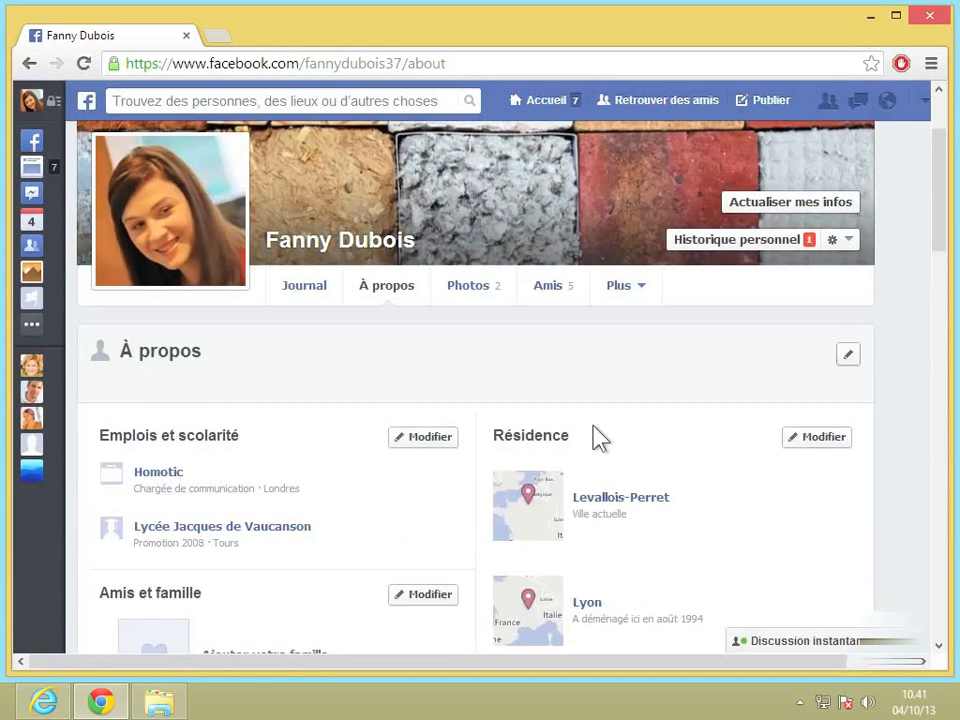
# Step: Review the order of the sections on the À propos page and check the editing options of the Lieux section
pyautogui.click(633, 296)
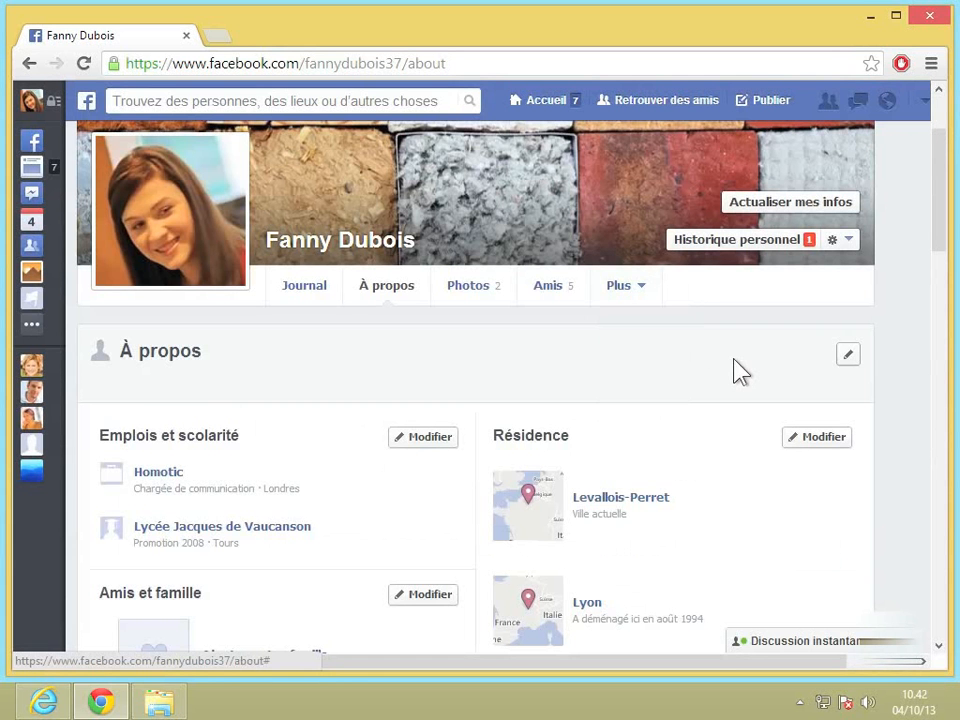
pyautogui.scroll(-10, 740, 372)
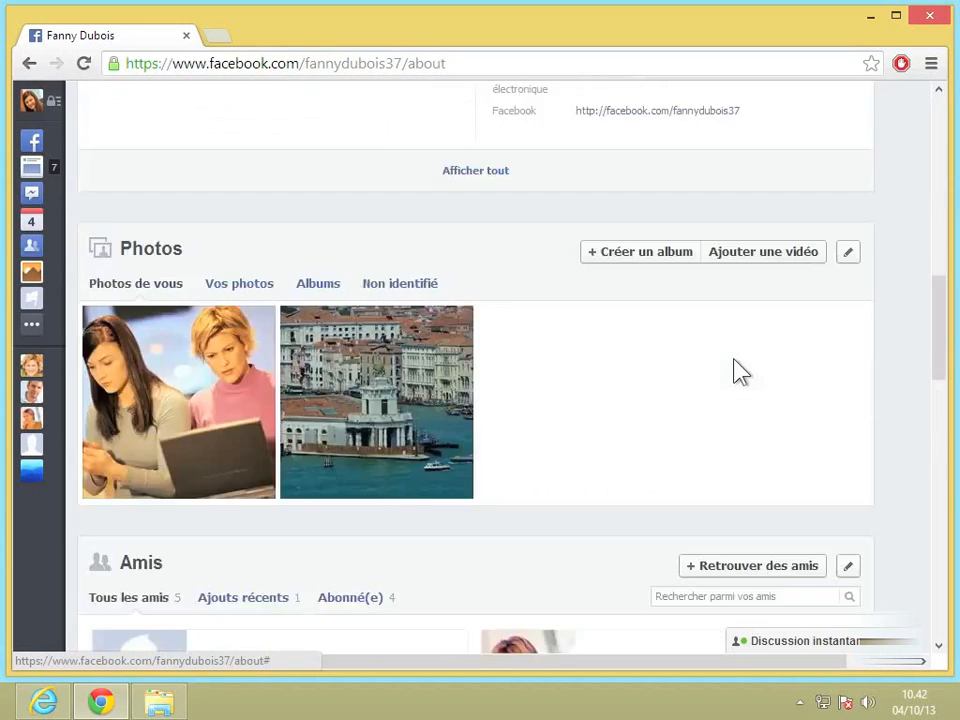
pyautogui.scroll(-1, 740, 372)
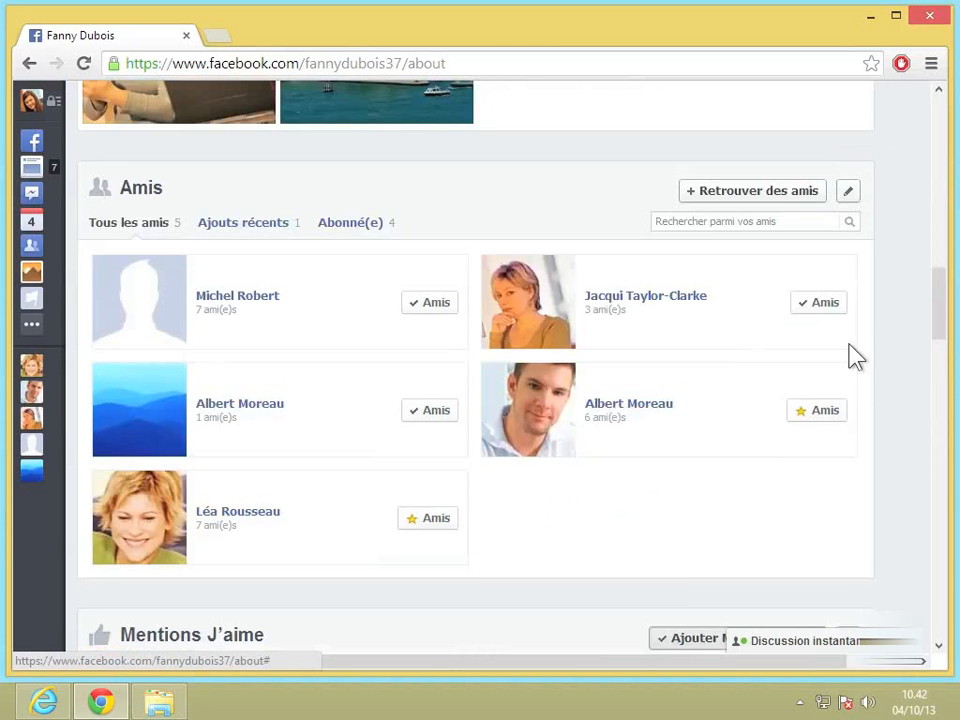
pyautogui.scroll(-10, 853, 357)
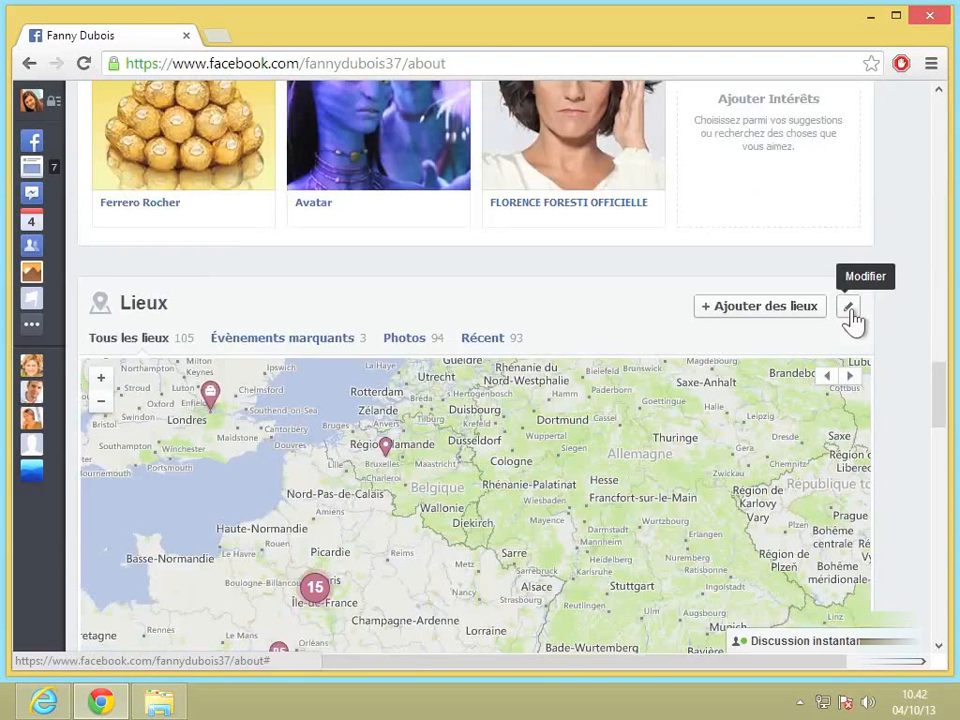
pyautogui.click(849, 310)
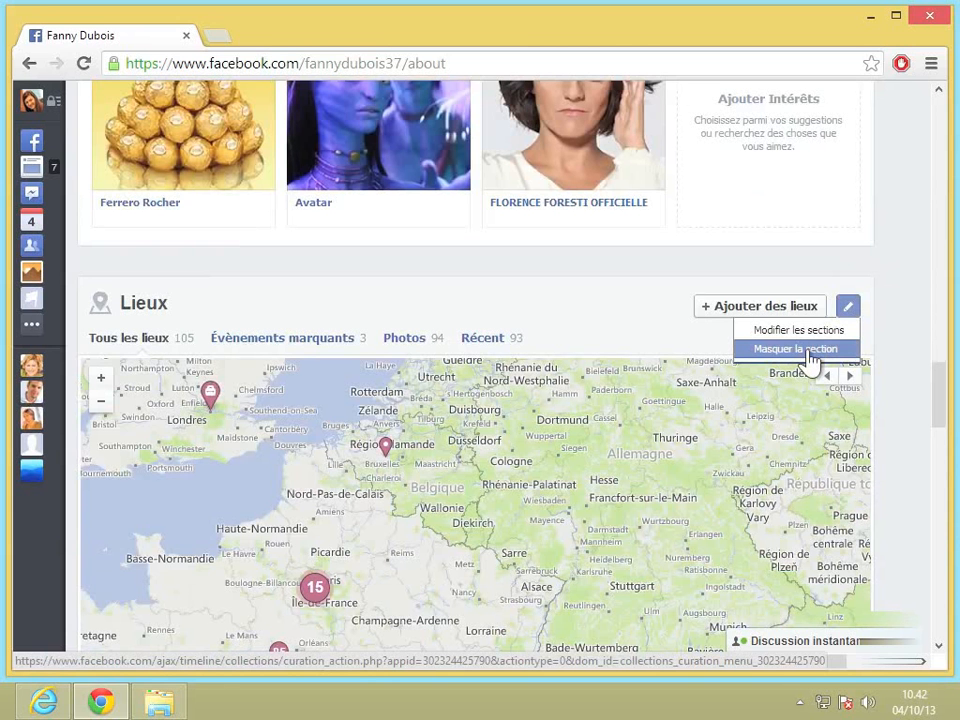
pyautogui.click(928, 322)
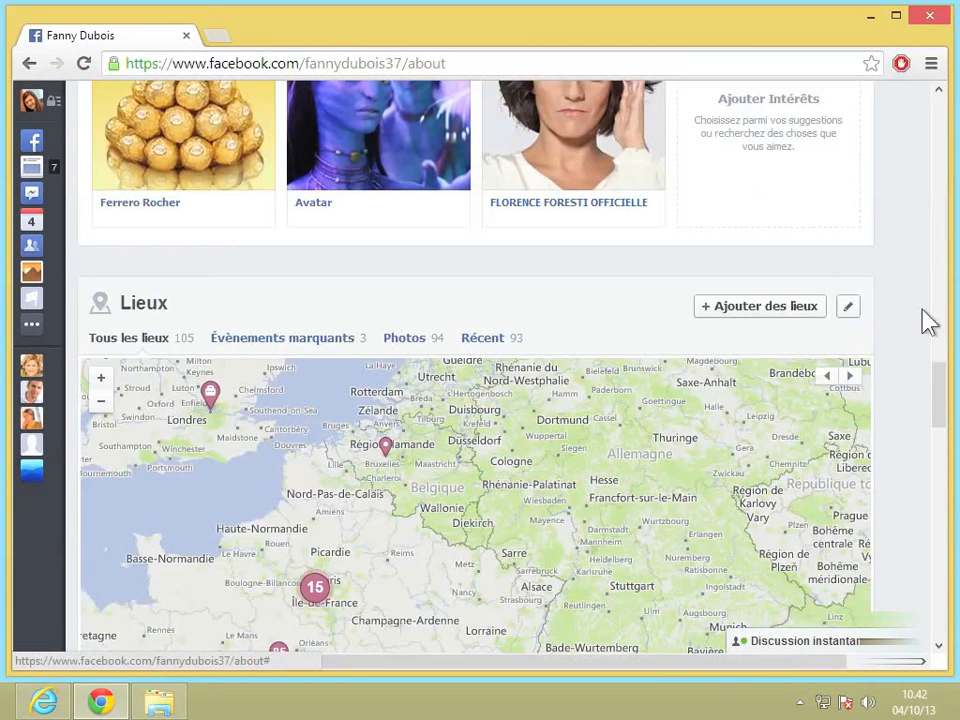
# Step: Open the profile's Films section and view the suggested films
pyautogui.scroll(15, 928, 322)
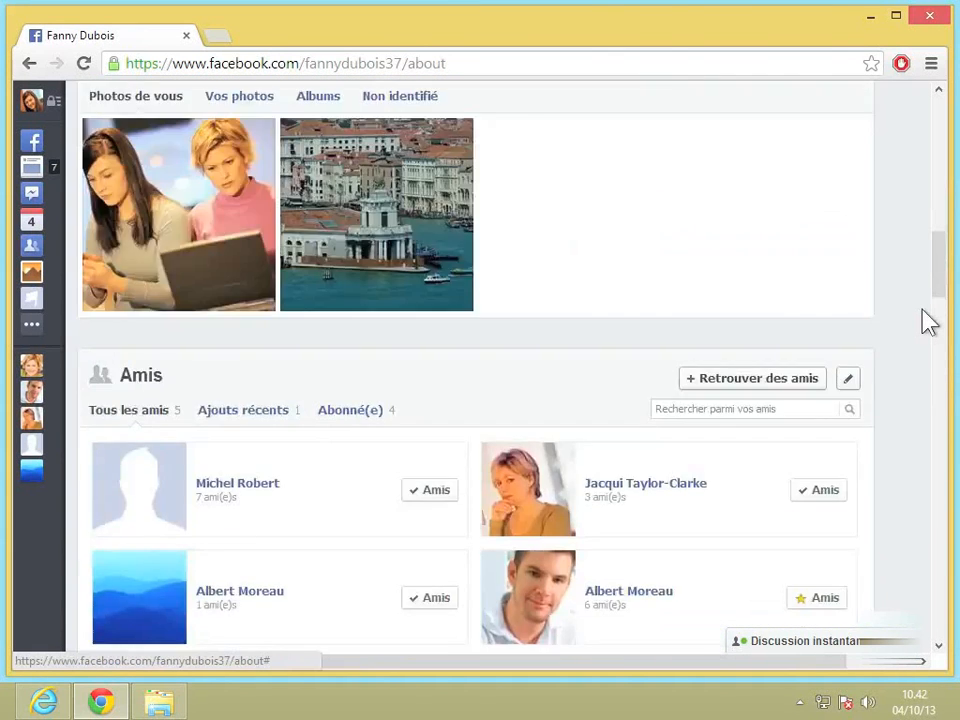
pyautogui.scroll(8, 928, 322)
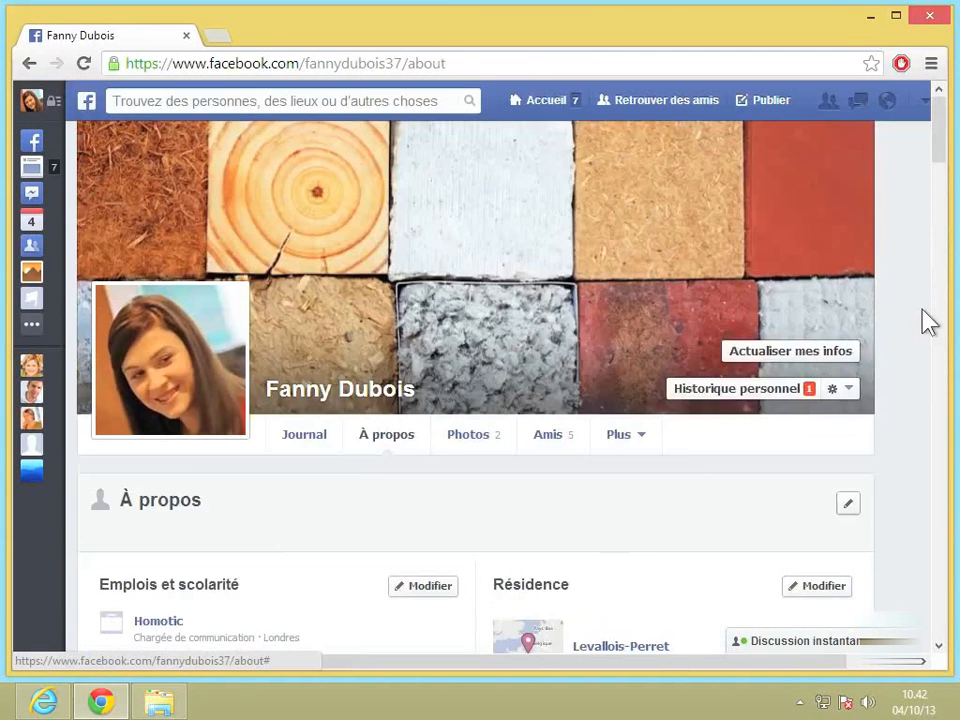
pyautogui.click(620, 442)
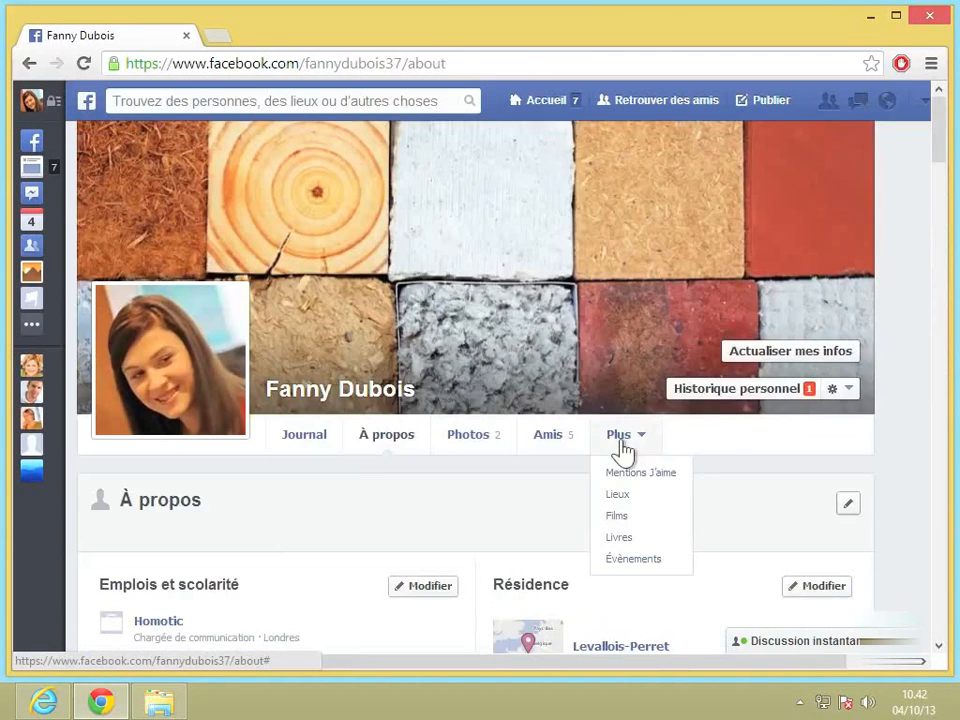
pyautogui.click(625, 515)
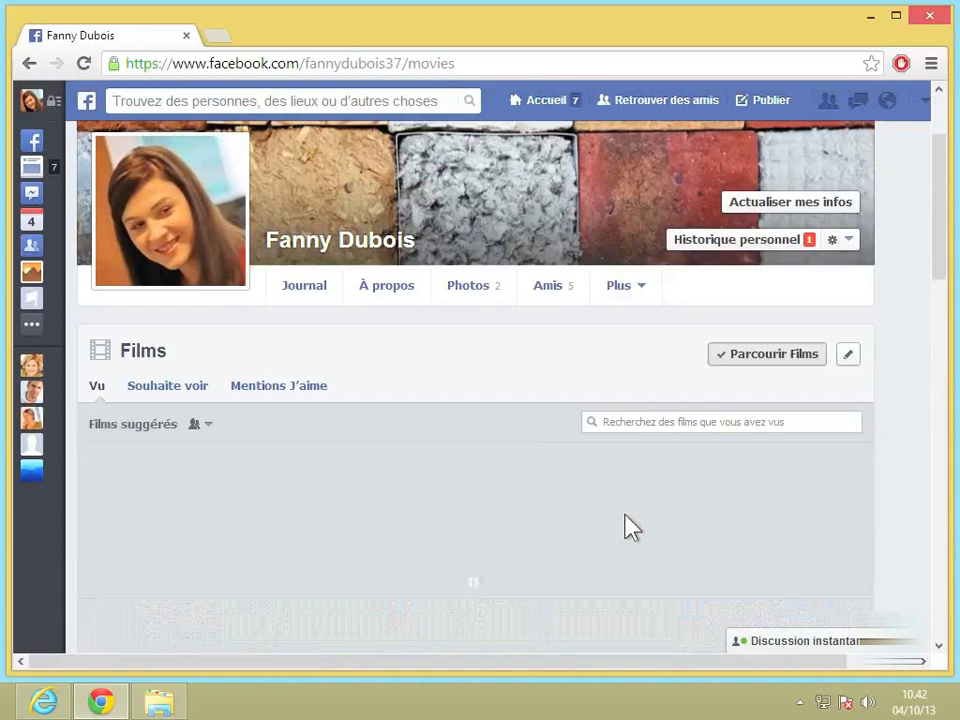
pyautogui.scroll(-3, 568, 467)
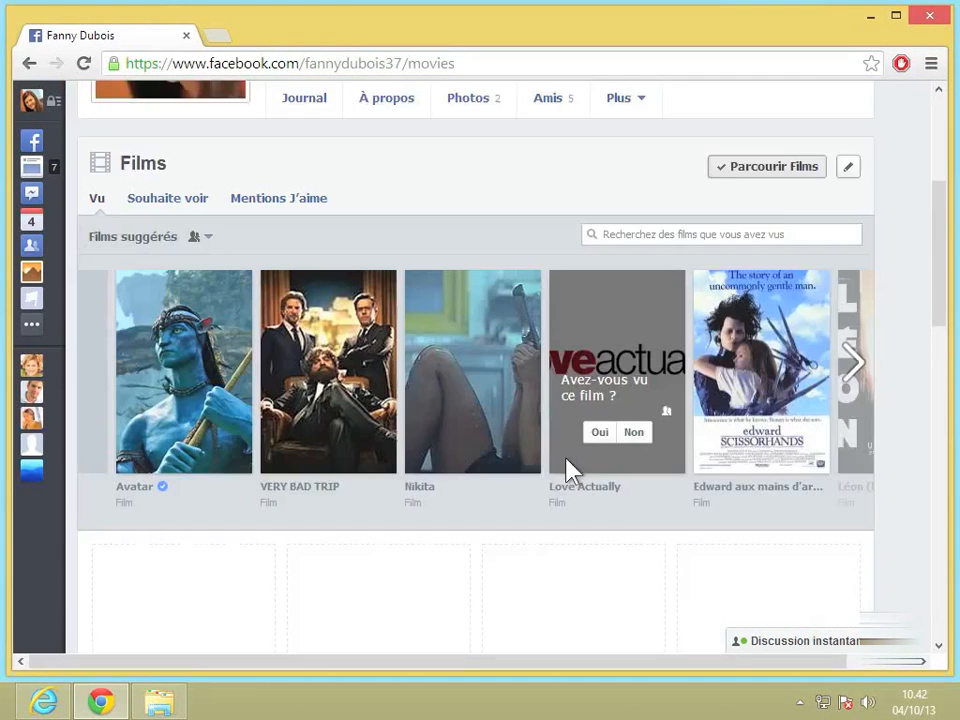
pyautogui.moveTo(716, 408)
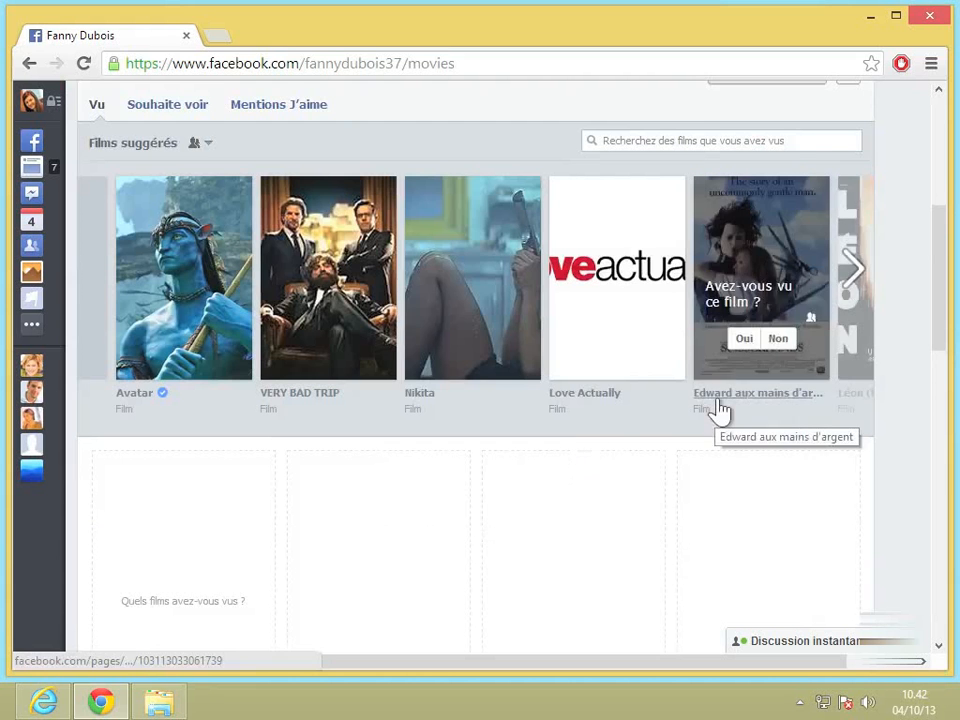
# Step: Collapse the film suggestions in the Films section and display them again
pyautogui.scroll(2, 717, 410)
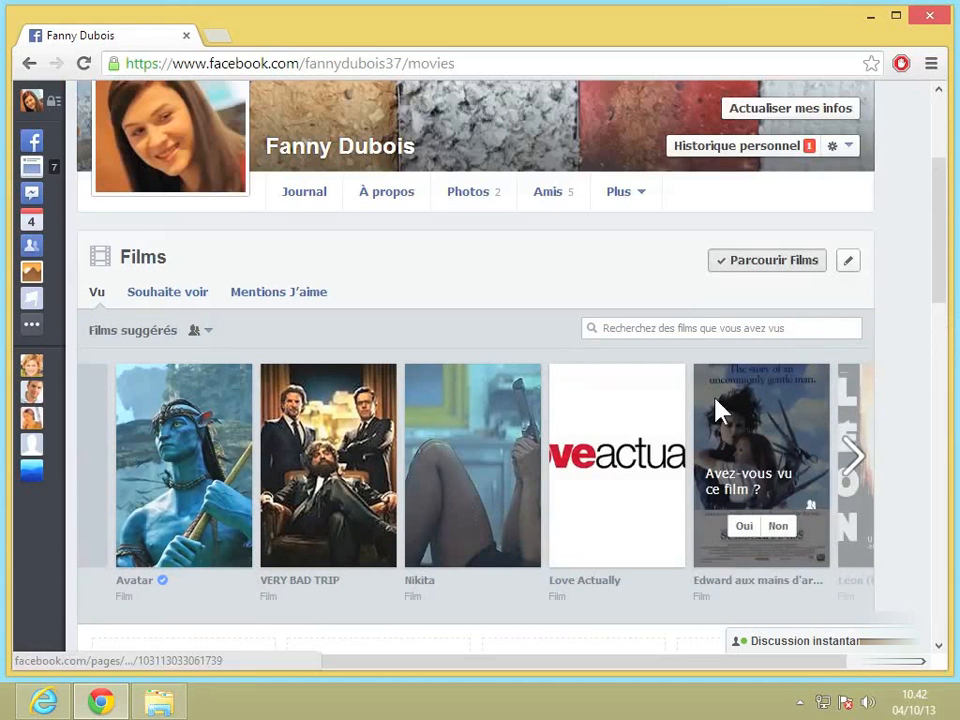
pyautogui.click(771, 262)
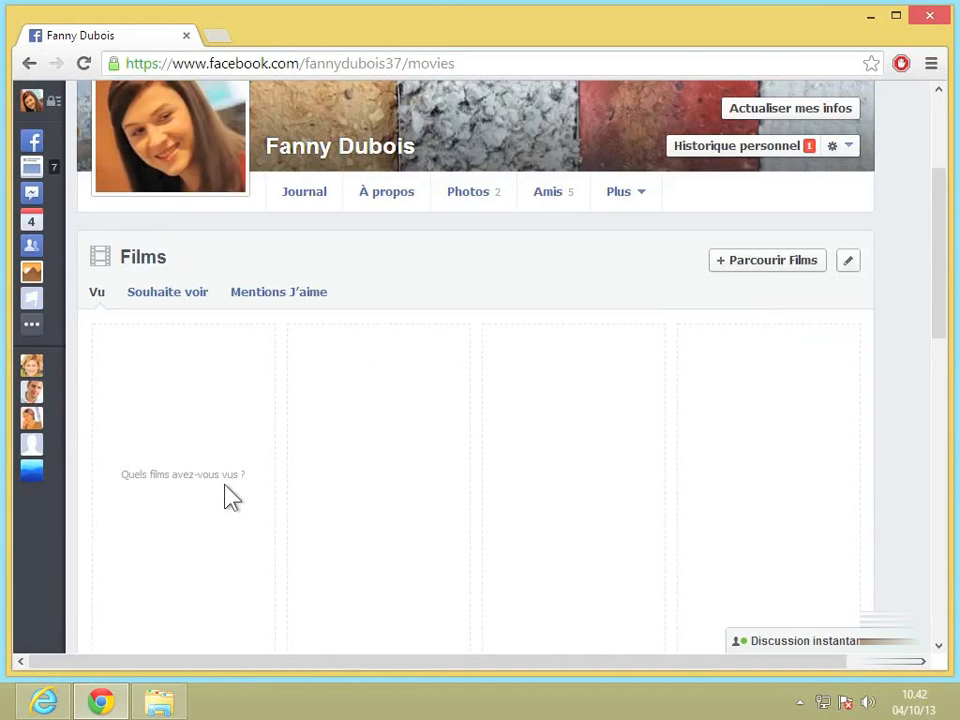
pyautogui.click(756, 277)
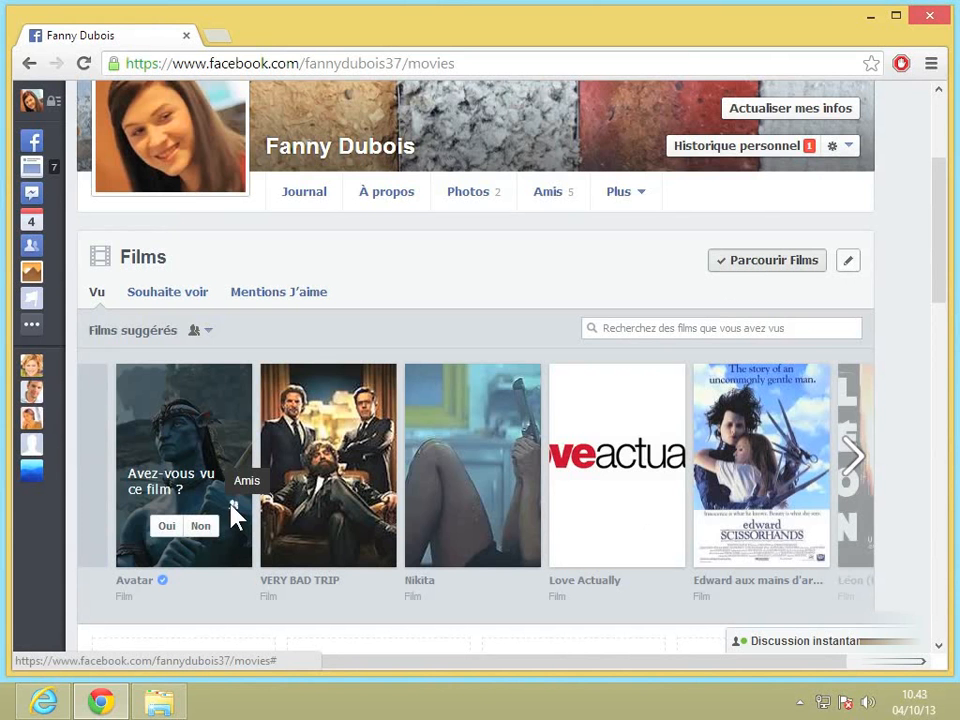
# Step: Set the audience of the suggested films to Public and mark Avatar as a film already seen
pyautogui.click(203, 331)
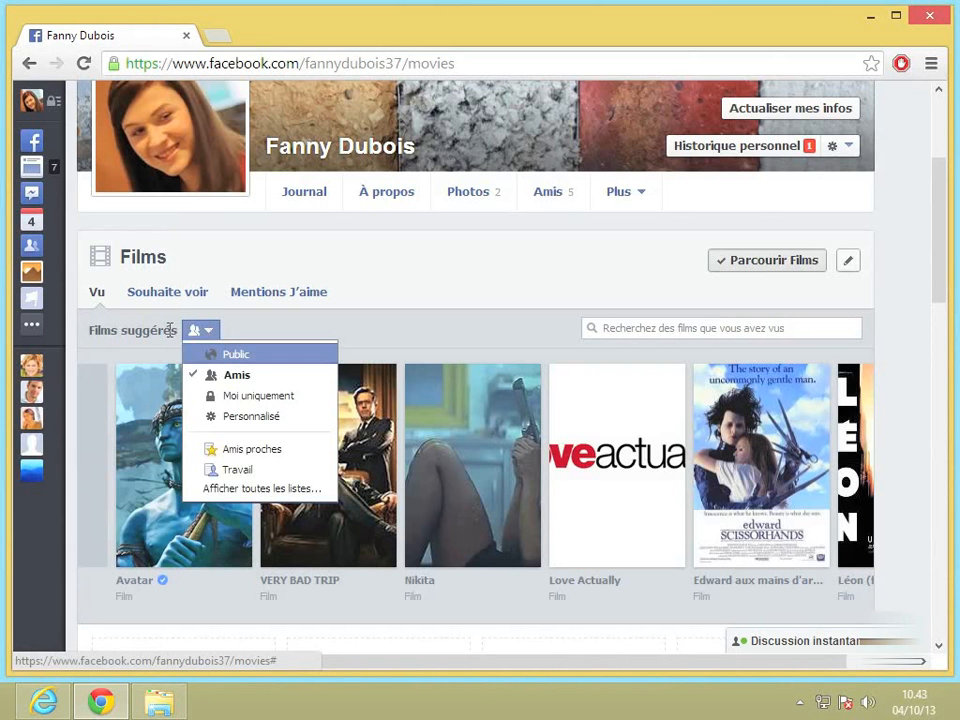
pyautogui.click(224, 356)
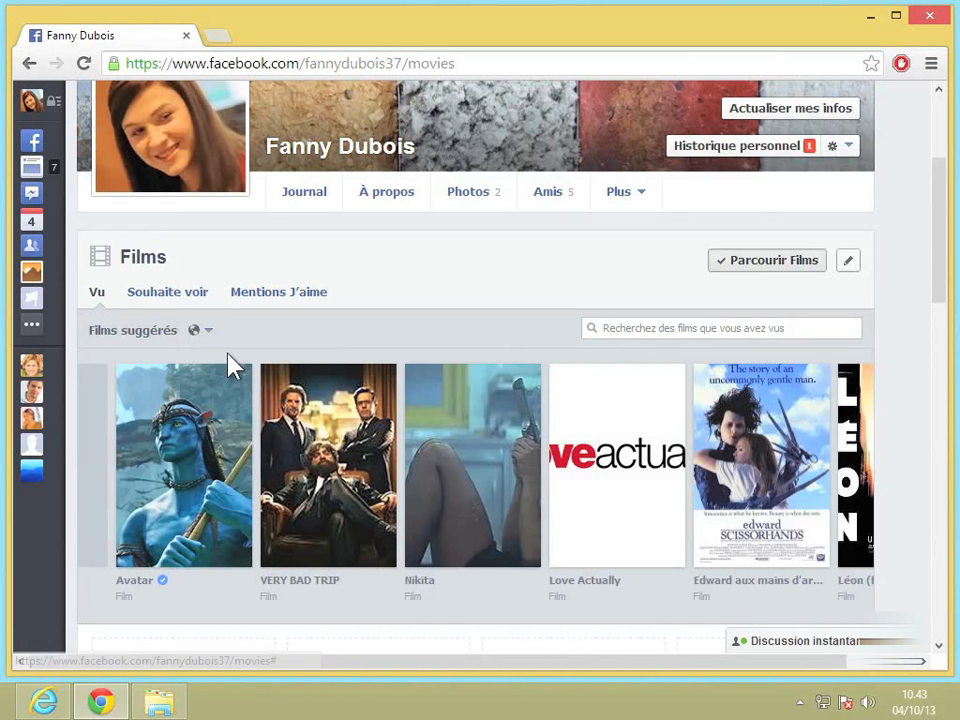
pyautogui.moveTo(137, 386)
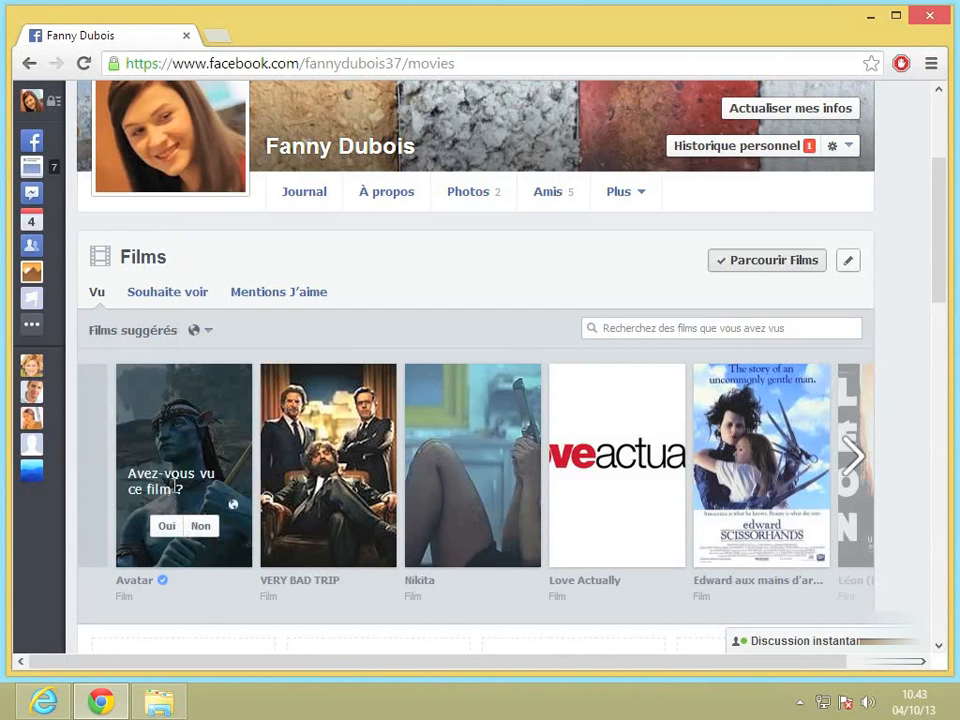
pyautogui.click(167, 526)
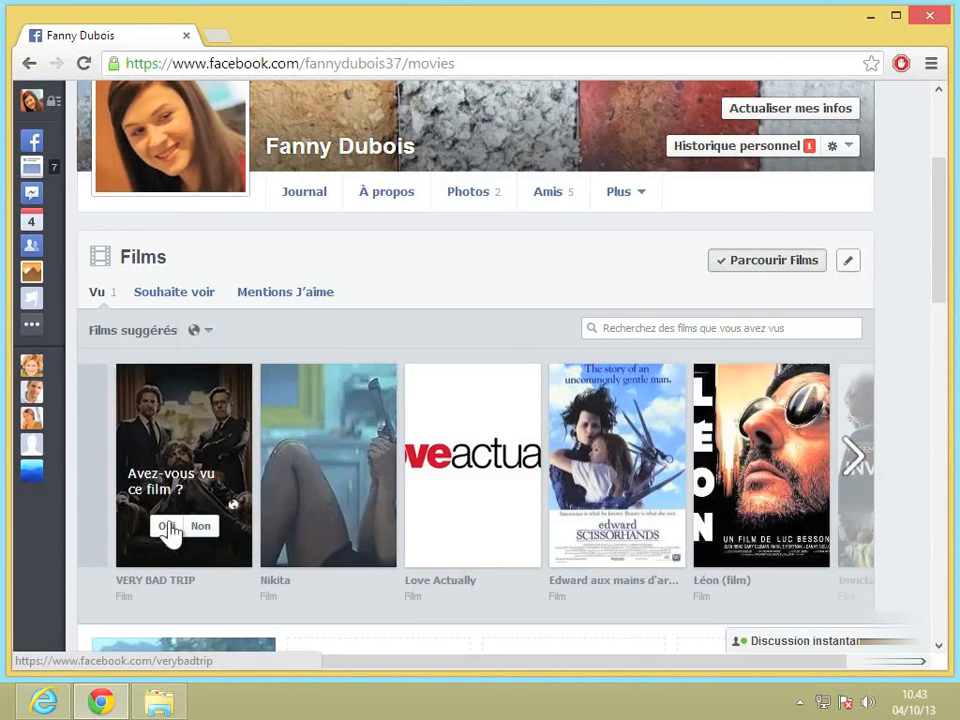
pyautogui.scroll(-3, 305, 590)
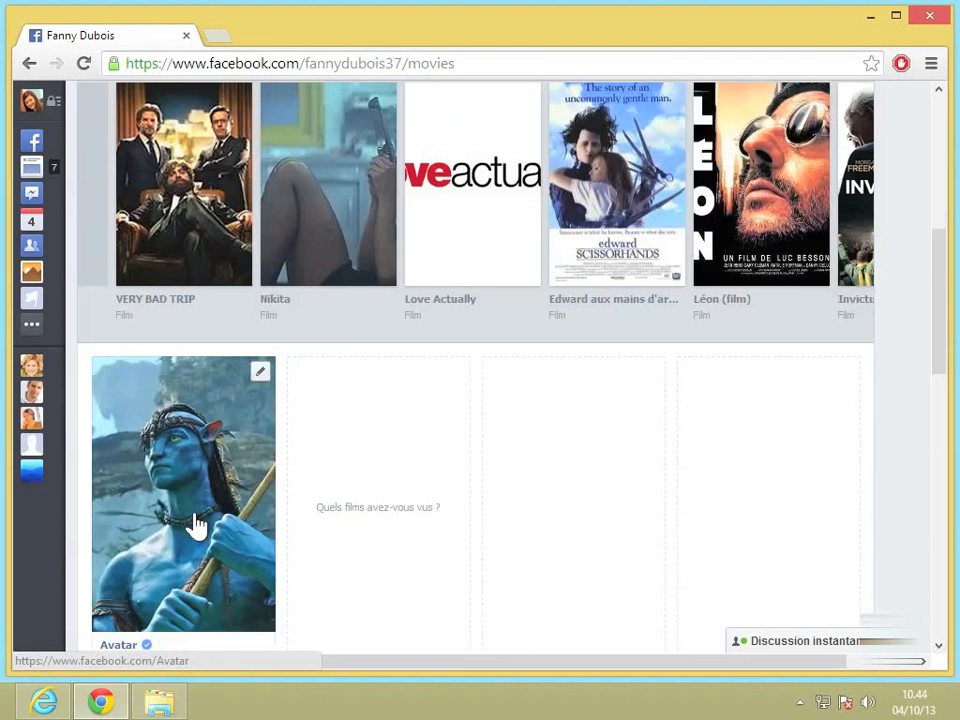
# Step: Browse further suggested films and the film search suggestions for Vu, and view the suggestions under Souhaite voir
pyautogui.scroll(2, 197, 527)
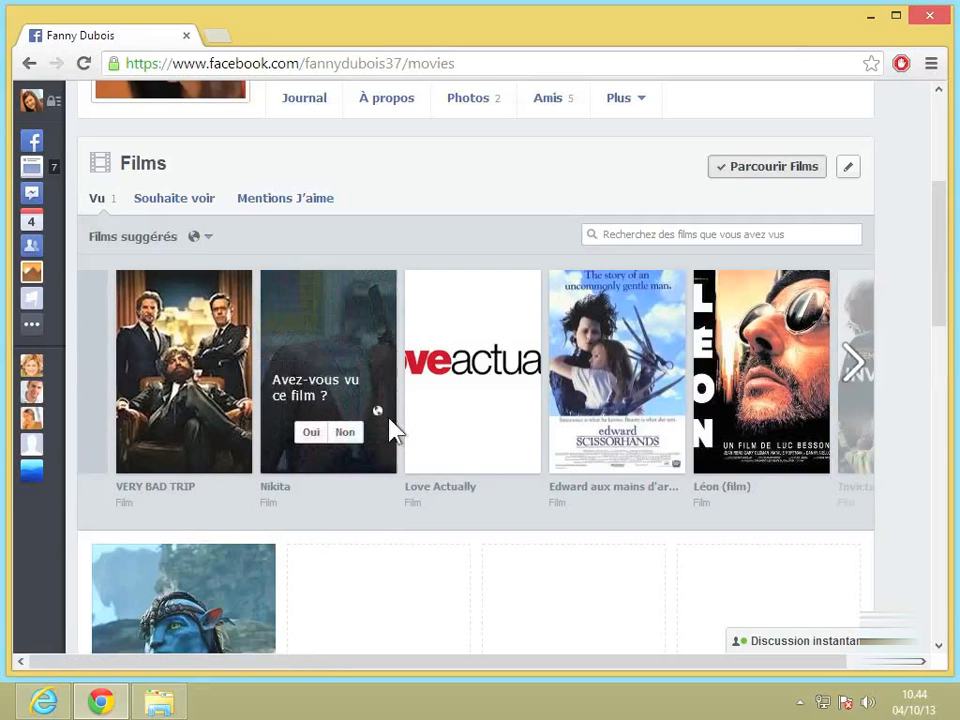
pyautogui.click(858, 368)
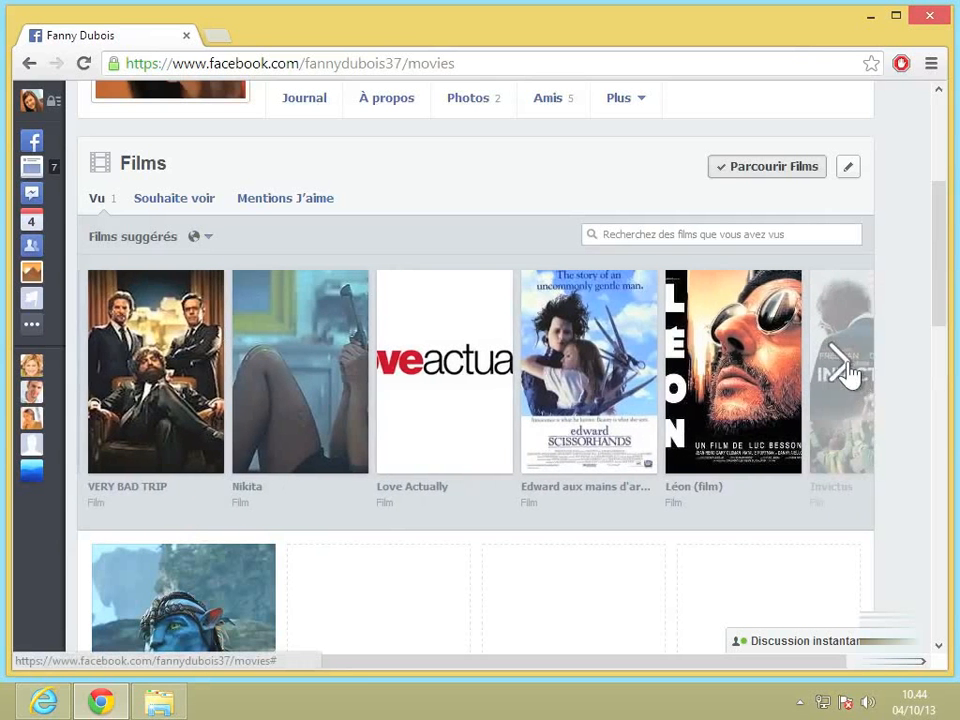
pyautogui.click(845, 370)
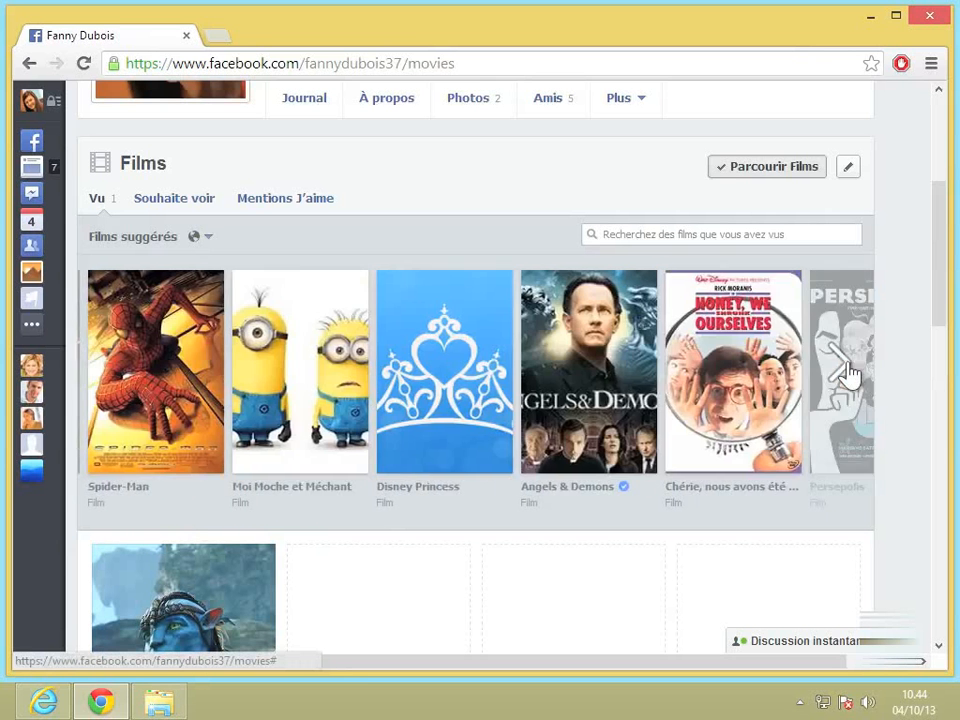
pyautogui.click(845, 370)
pyautogui.click(845, 370)
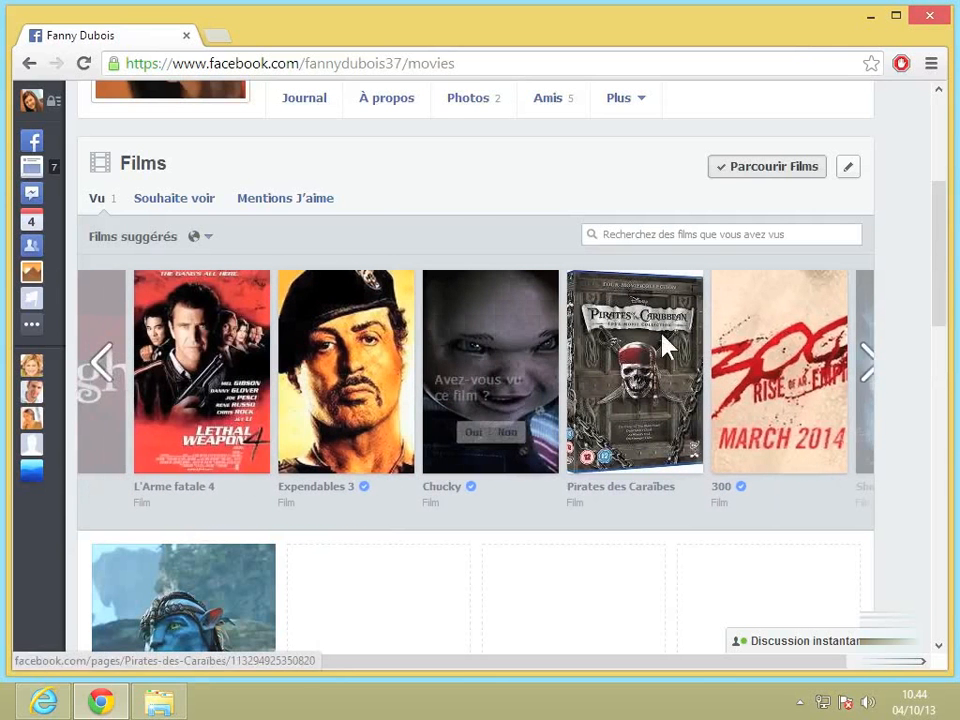
pyautogui.click(666, 232)
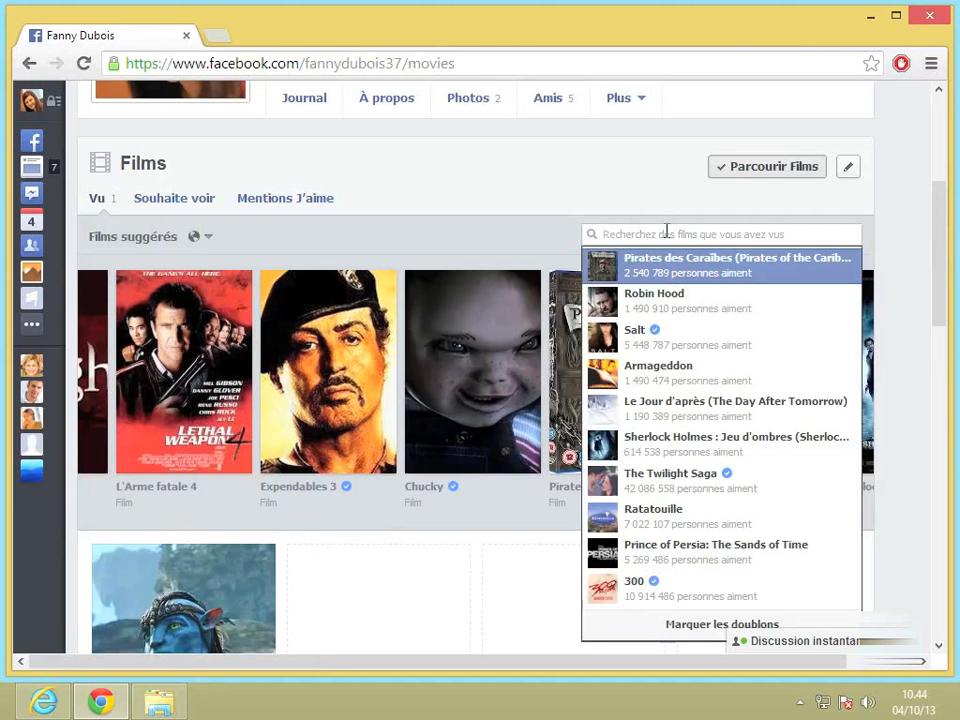
pyautogui.click(155, 212)
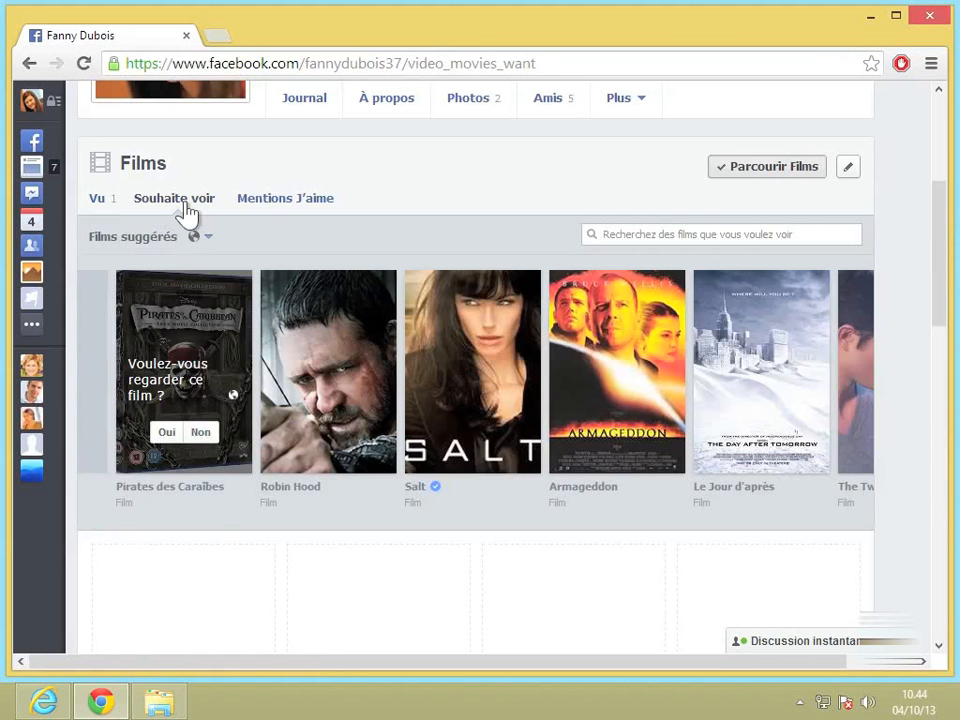
# Step: Like Ratatouille among the suggested films under Mentions J'aime and collapse the film suggestions
pyautogui.click(281, 209)
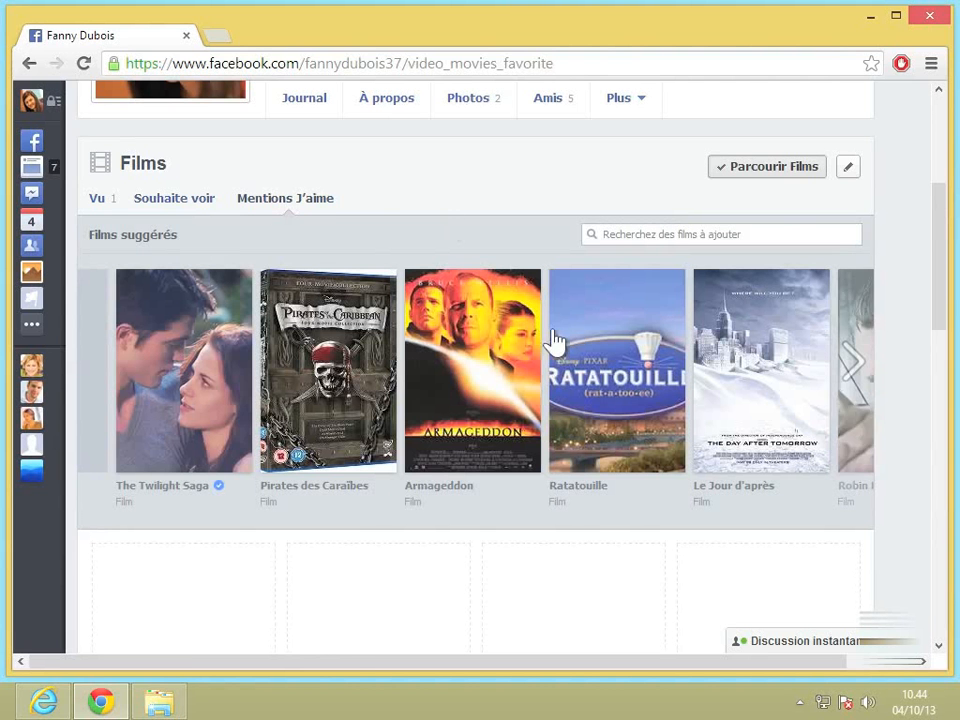
pyautogui.moveTo(525, 322)
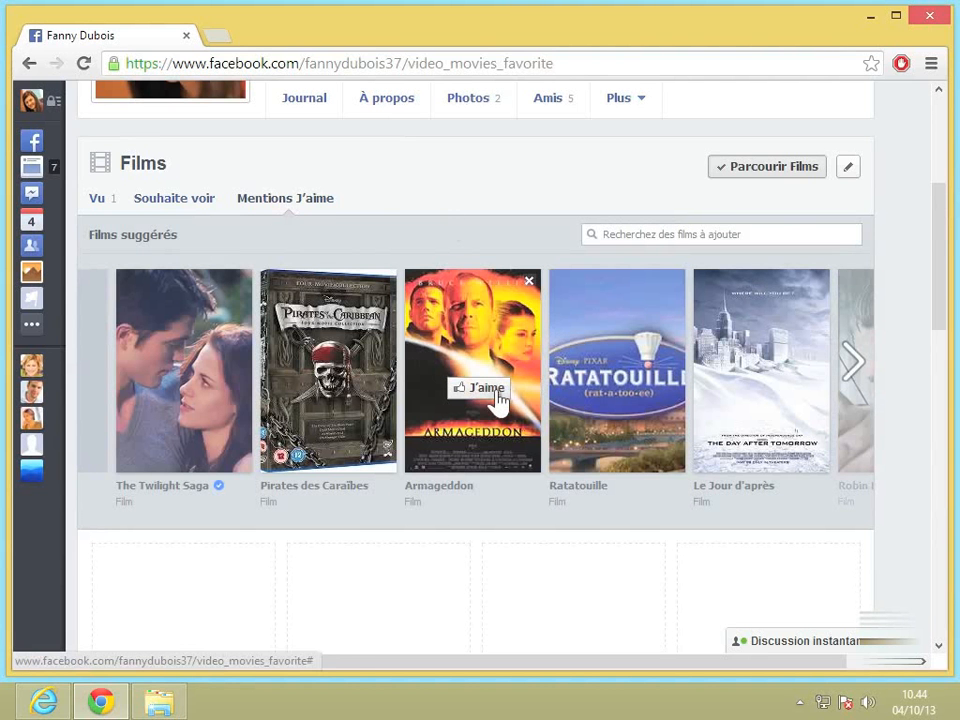
pyautogui.click(621, 388)
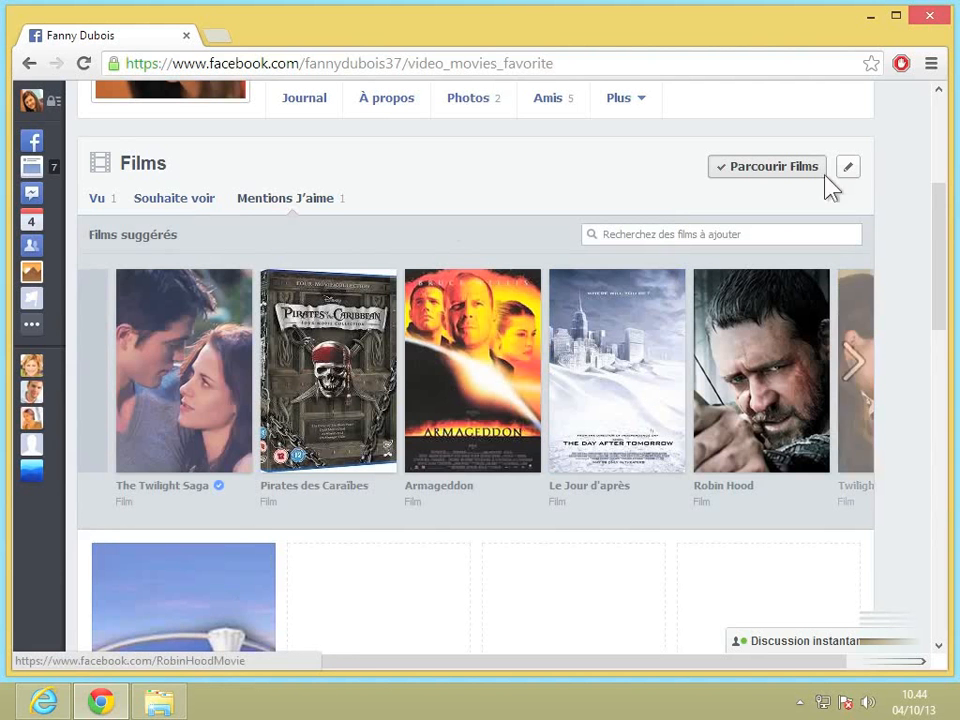
pyautogui.click(787, 180)
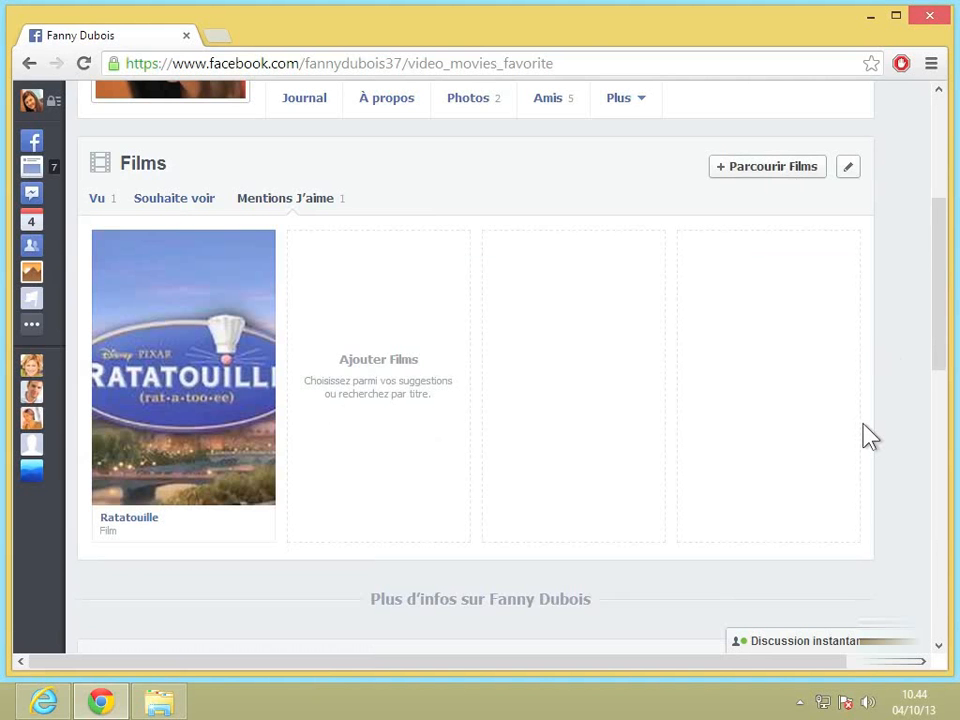
# Step: Return to the profile's Journal and review its Mentions J'aime, Lieux and Films sections
pyautogui.scroll(3, 868, 436)
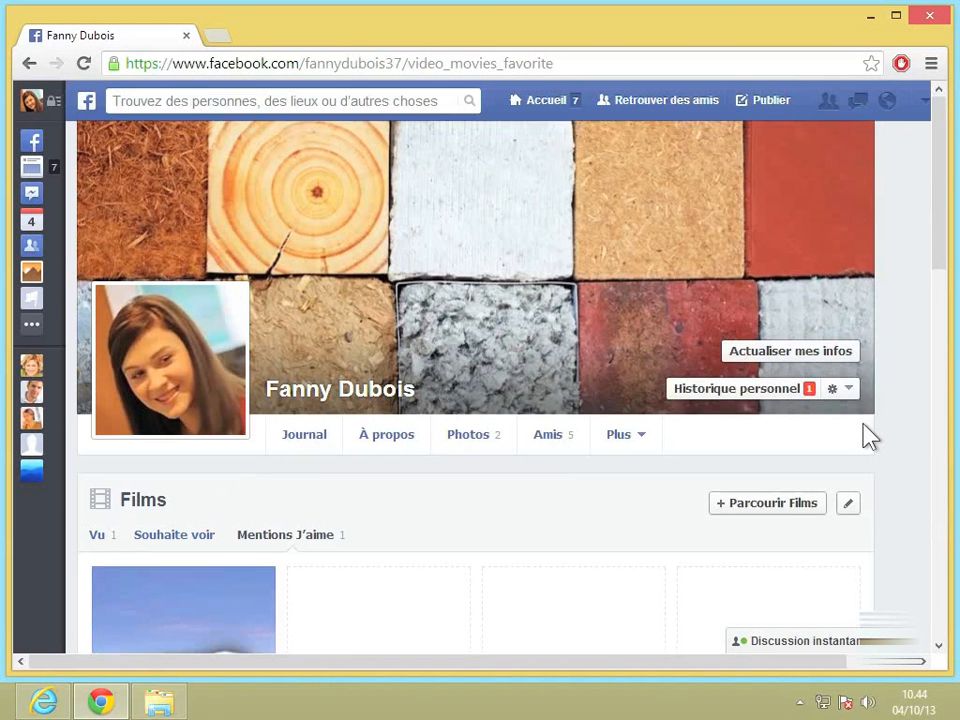
pyautogui.click(321, 449)
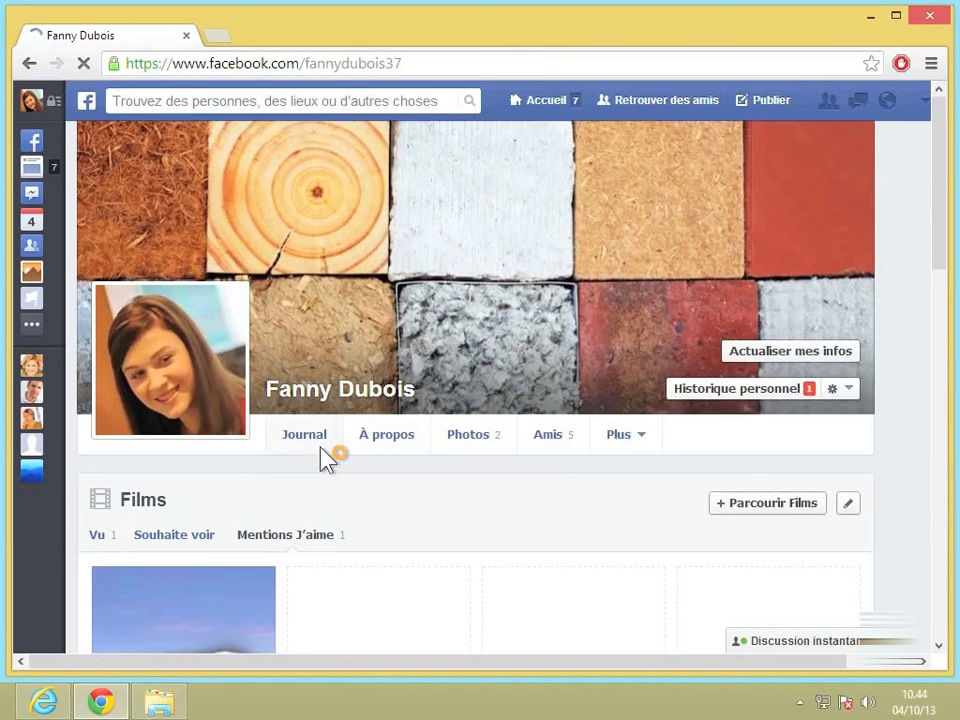
pyautogui.scroll(-10, 325, 460)
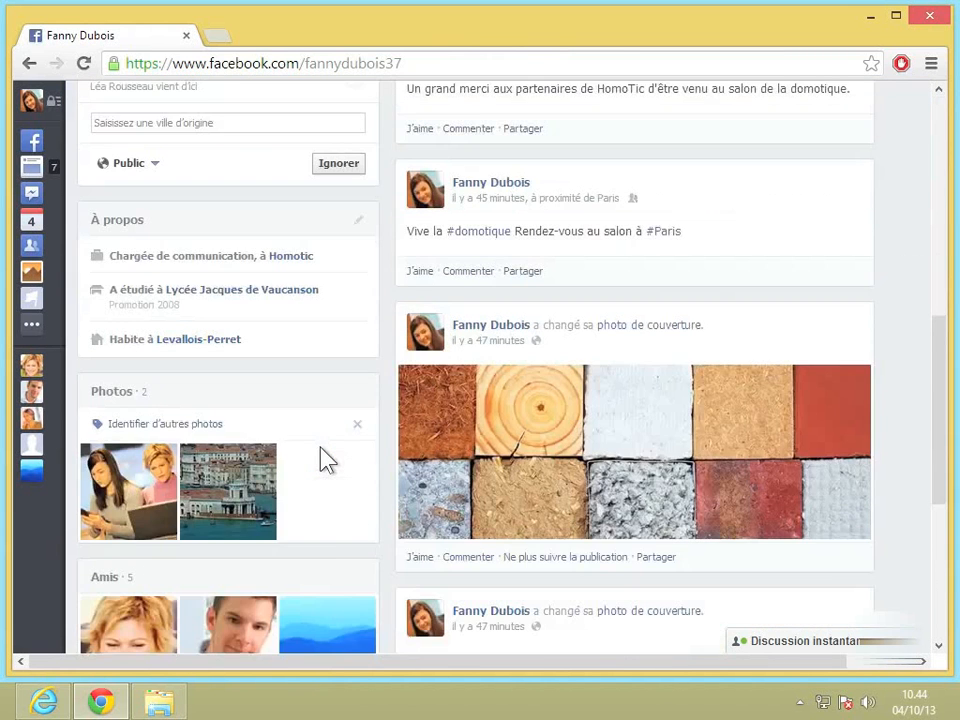
pyautogui.scroll(-4, 322, 455)
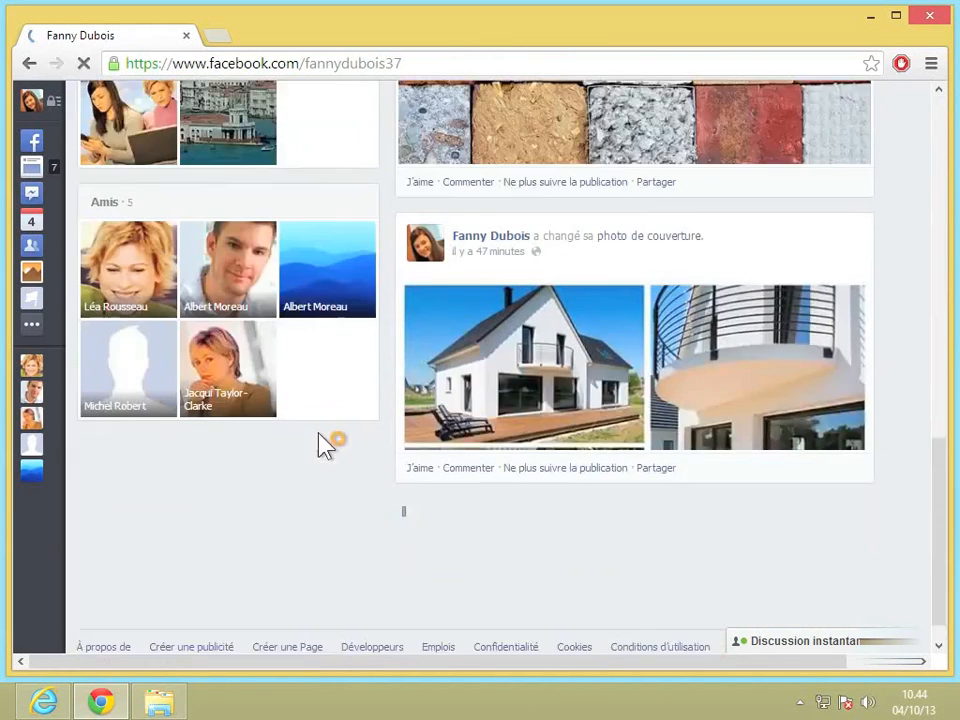
pyautogui.scroll(-2, 300, 440)
pyautogui.scroll(-2, 278, 432)
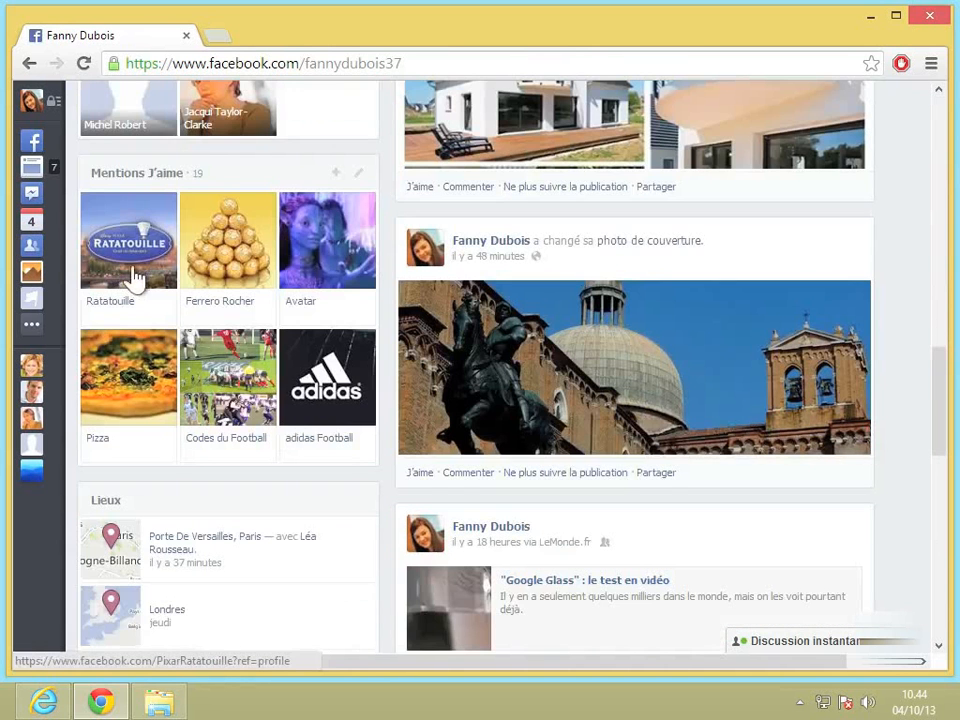
pyautogui.scroll(-4, 221, 470)
pyautogui.scroll(-1, 218, 472)
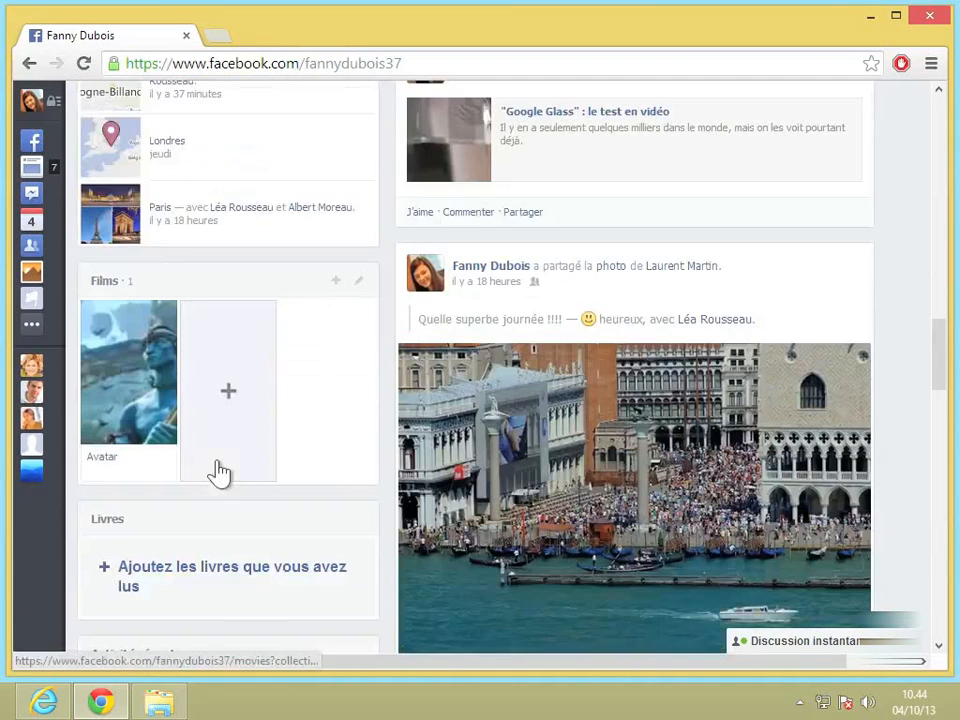